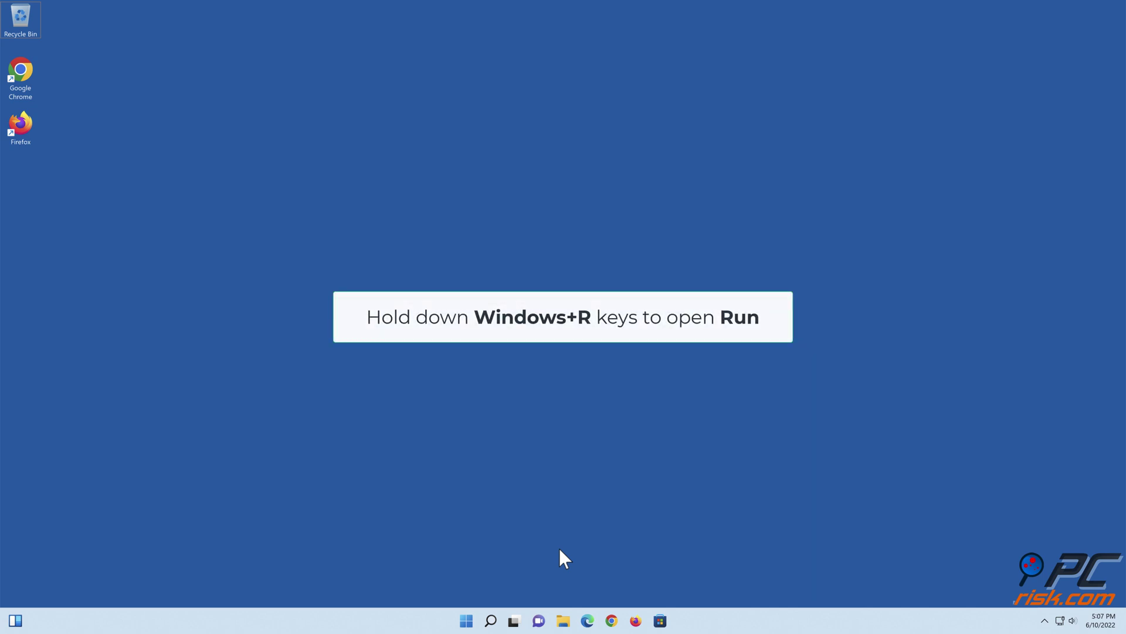
Run cmd from the Run box with Ctrl+Shift+Enter to get an administrator Command Prompt.
{"action": "key", "text": "super+r"}
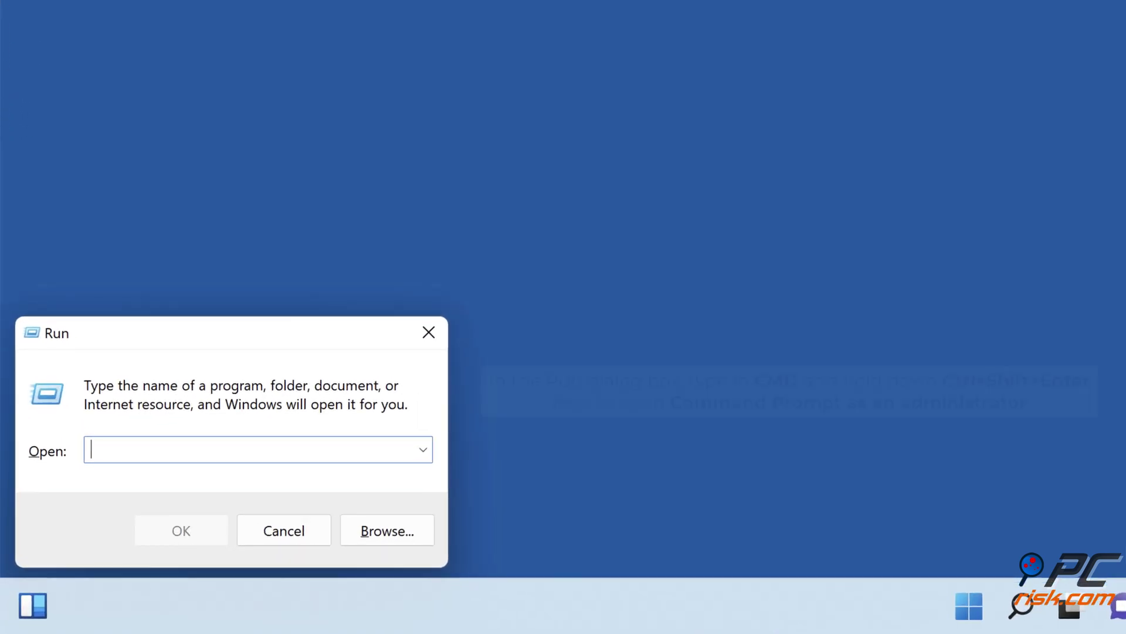
{"action": "type", "text": "cmd"}
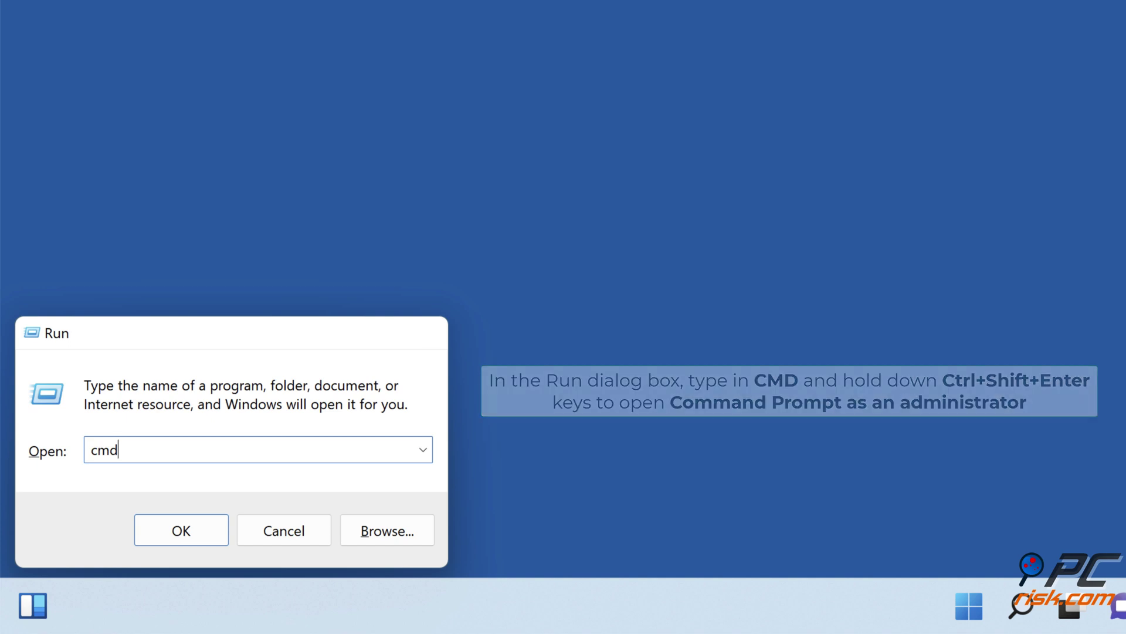
{"action": "key", "text": "ctrl+shift+Return"}
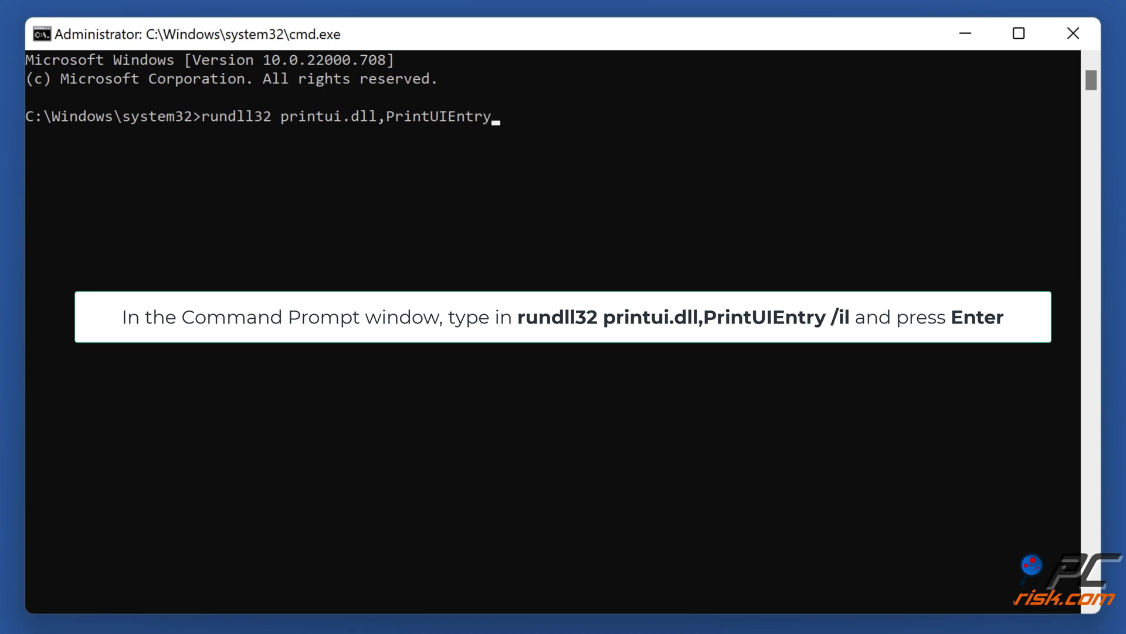
Run 'rundll32 printui.dll,PrintUIEntry /il' to bring up the Add a device window.
{"action": "type", "text": "/il"}
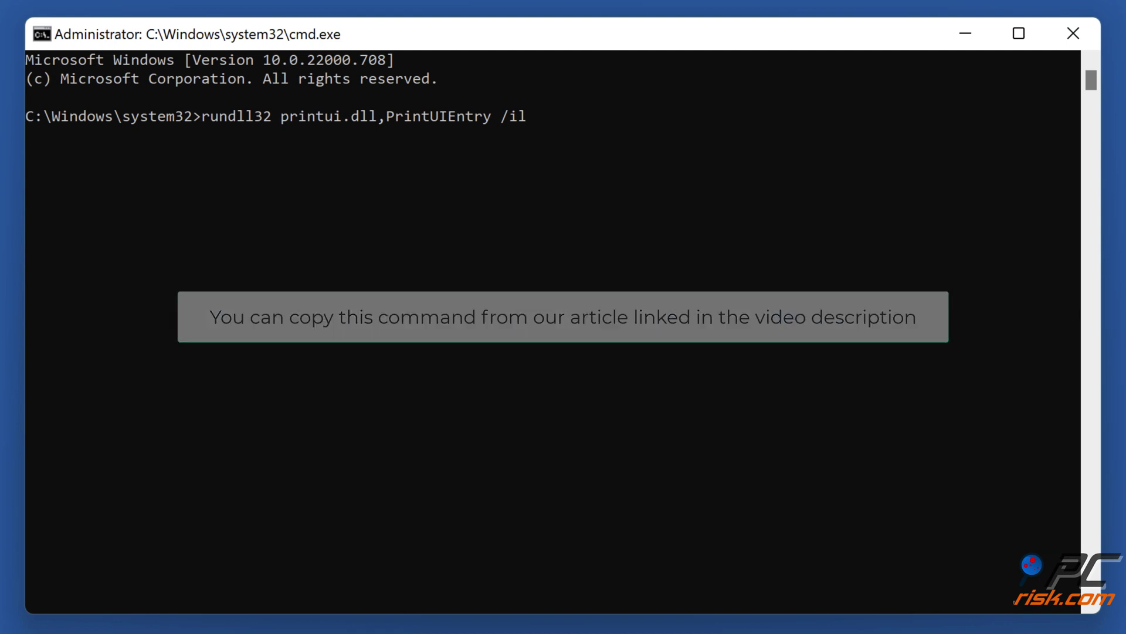
{"action": "key", "text": "Return"}
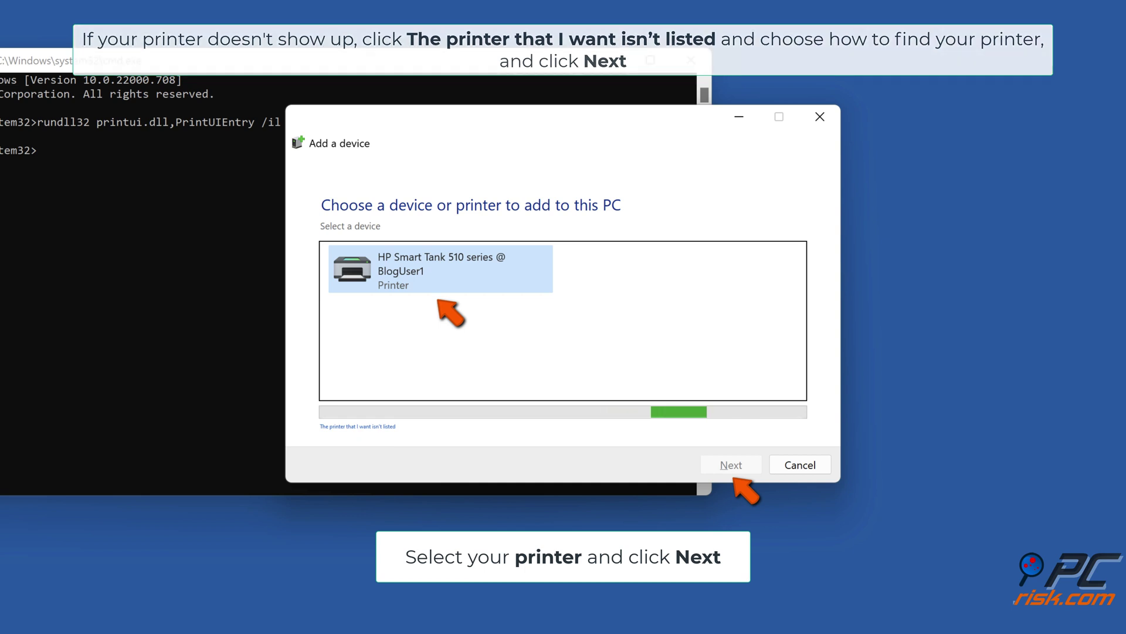
Install the HP Smart Tank 510 series printer through the wizard, then close Command Prompt.
{"action": "left_click", "coordinate": [422, 280]}
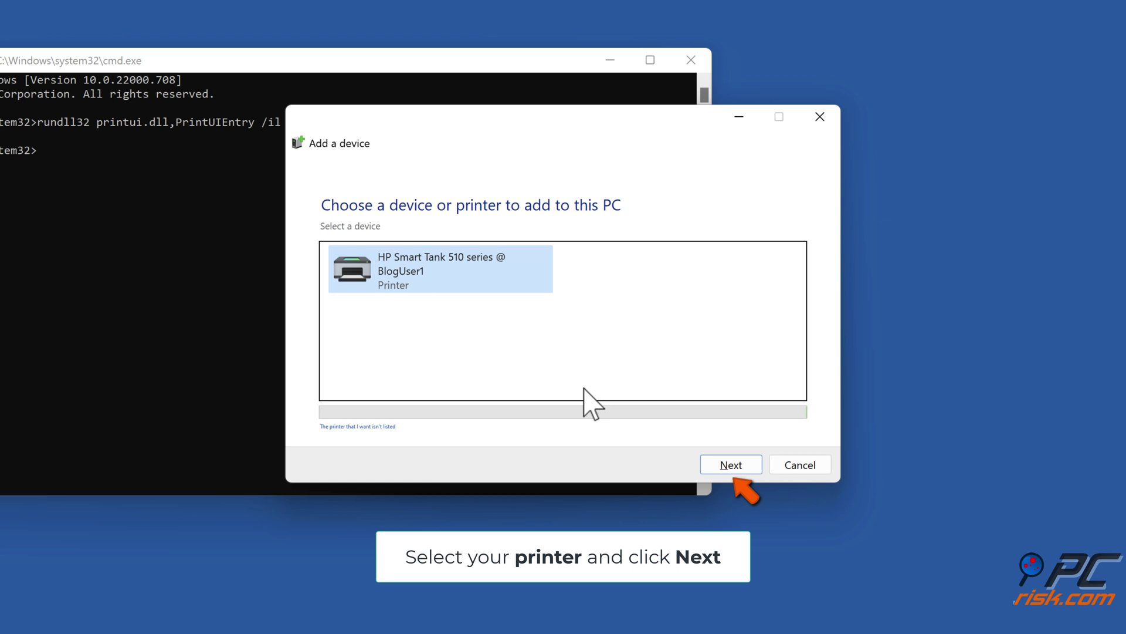
{"action": "left_click", "coordinate": [730, 464]}
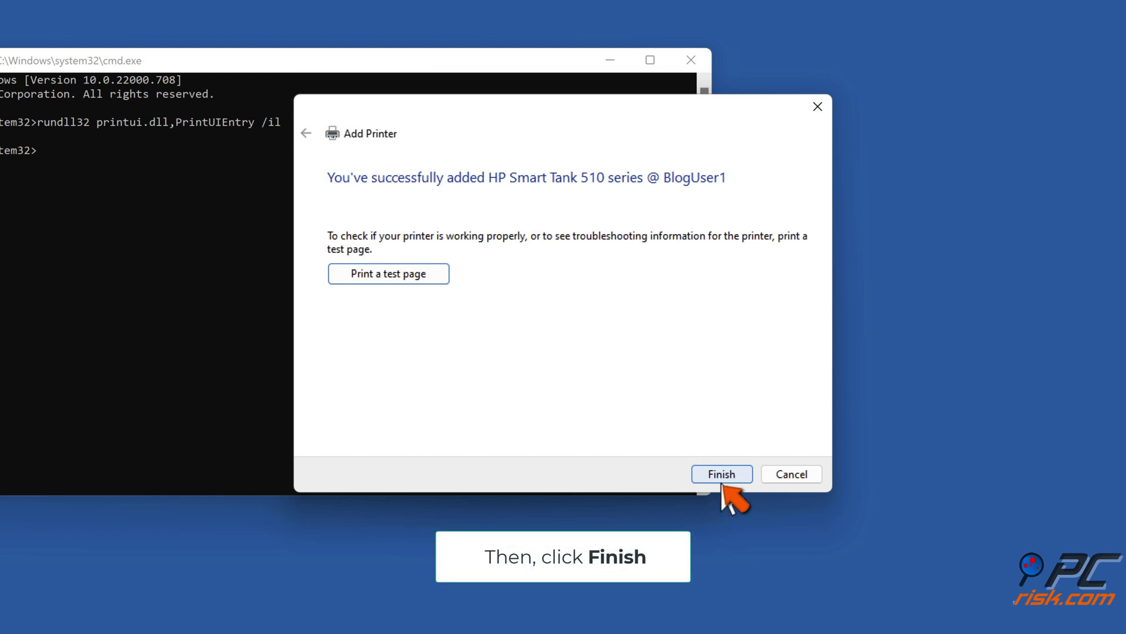
{"action": "left_click", "coordinate": [722, 479]}
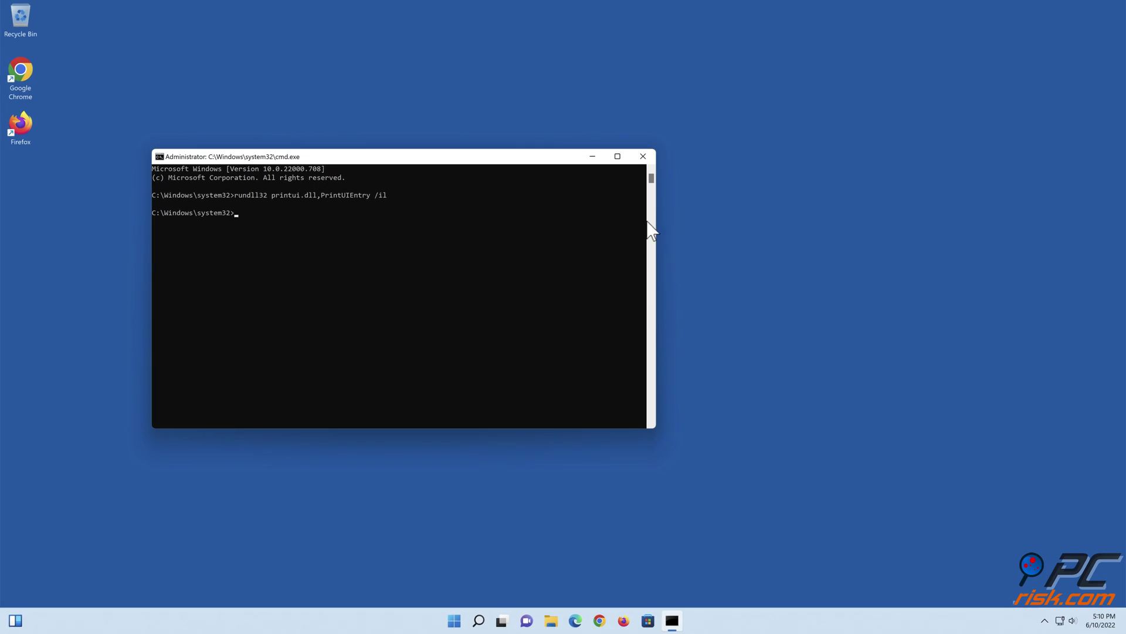
{"action": "left_click", "coordinate": [643, 157]}
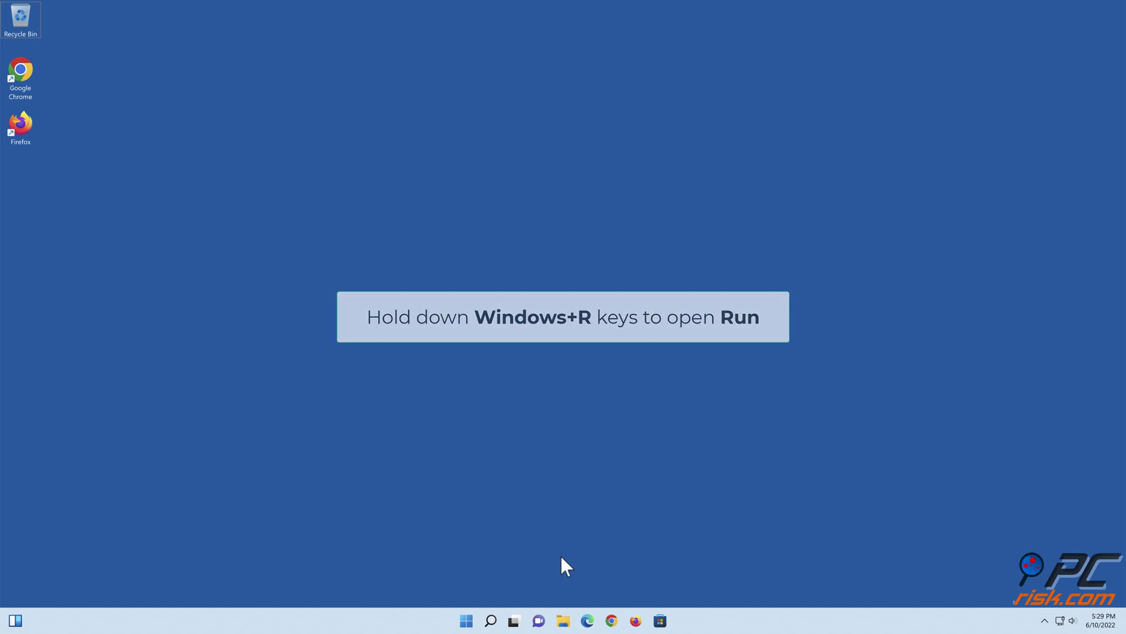
Enter useraccountcontrolsettings in a new Run dialog.
{"action": "key", "text": "super+r"}
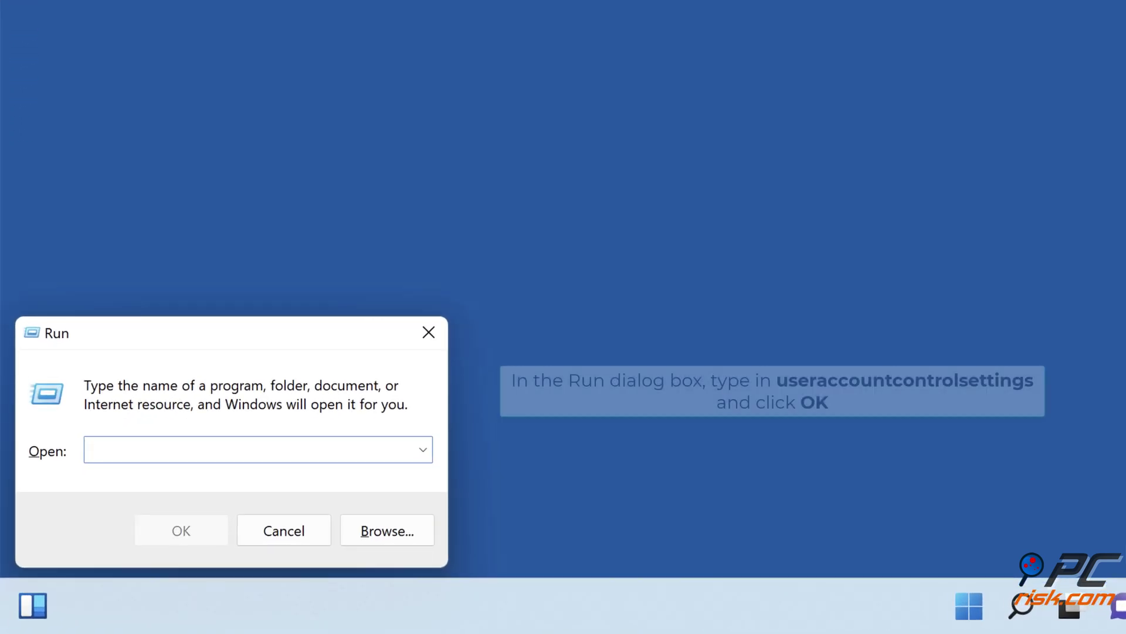
{"action": "type", "text": "u"}
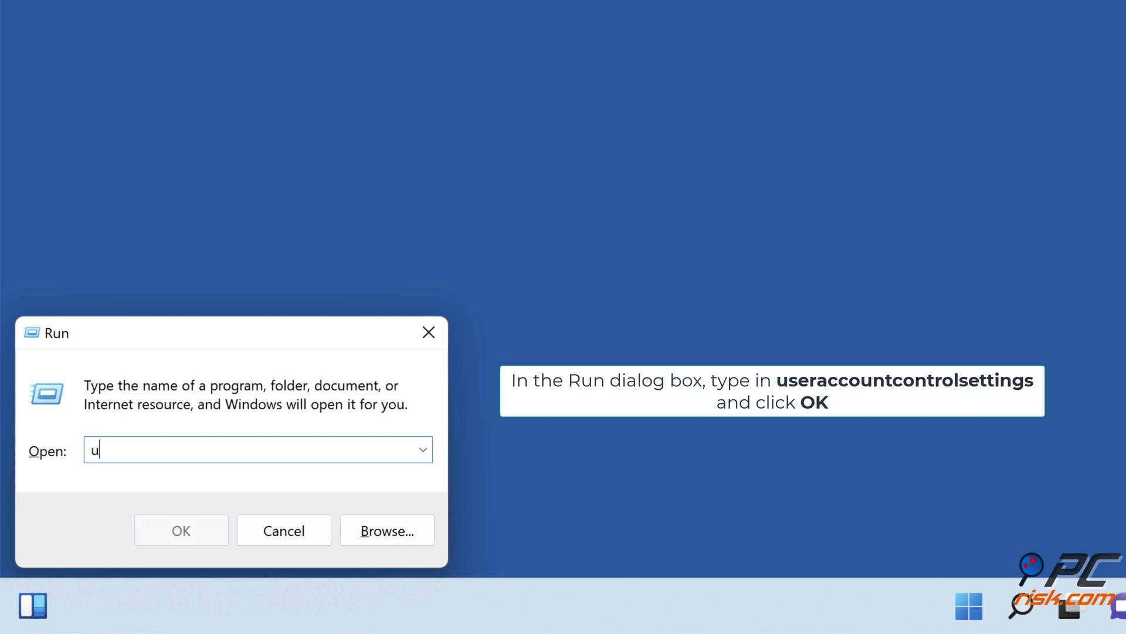
{"action": "type", "text": "seraccountcontrolsettin"}
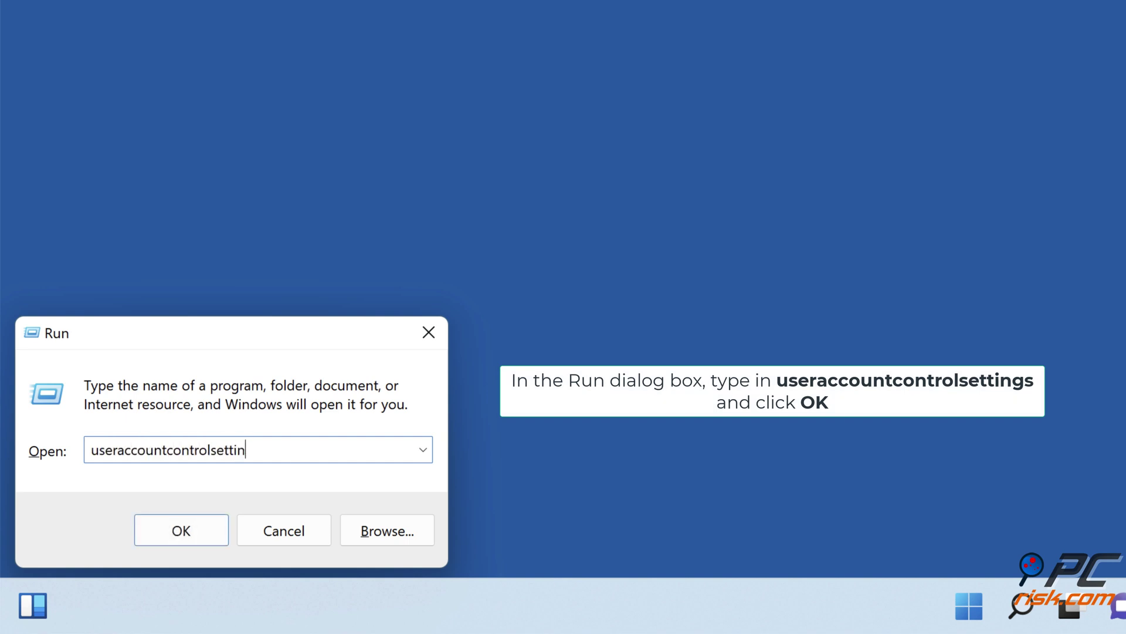
{"action": "type", "text": "gs"}
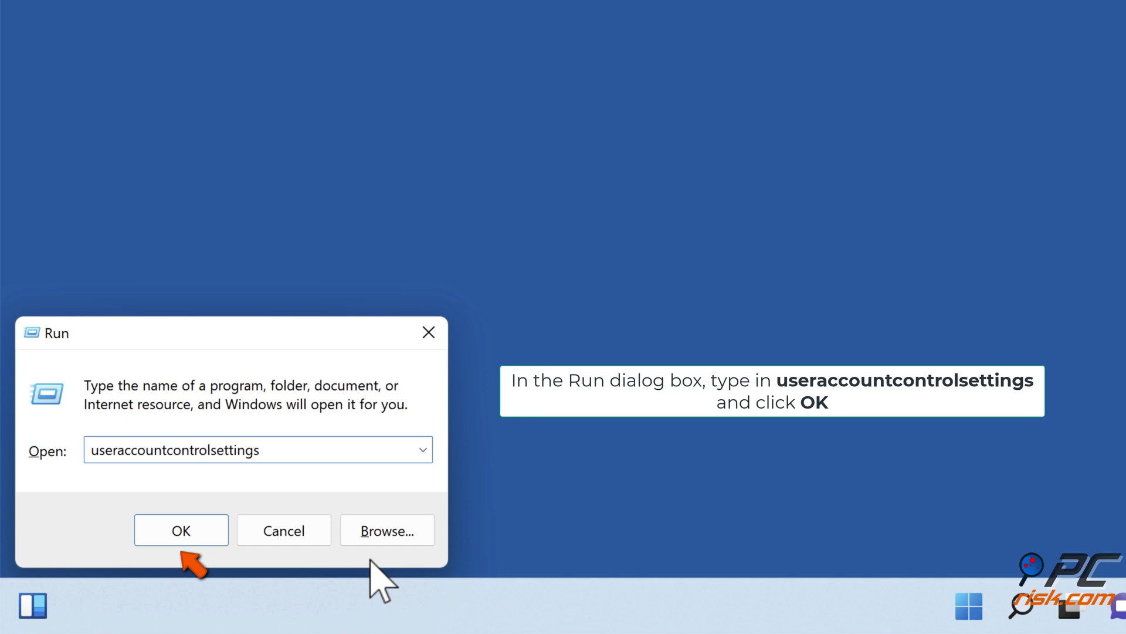
Set User Account Control to Never notify and save, approving the permission prompt.
{"action": "left_click", "coordinate": [183, 533]}
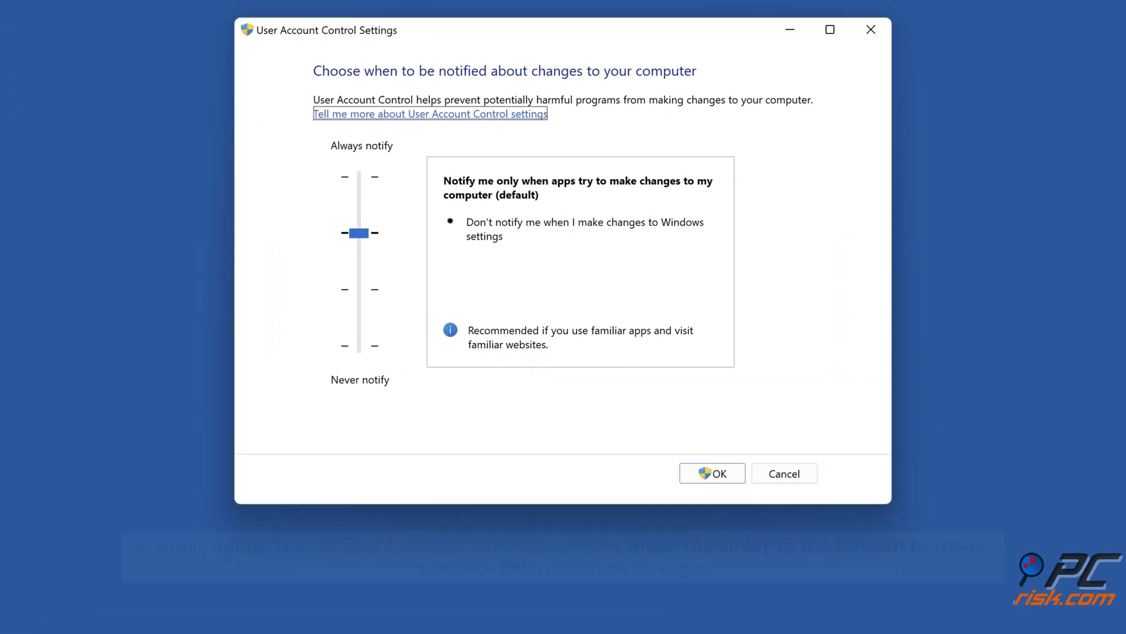
{"action": "left_click_drag", "start_coordinate": [359, 234], "coordinate": [366, 346]}
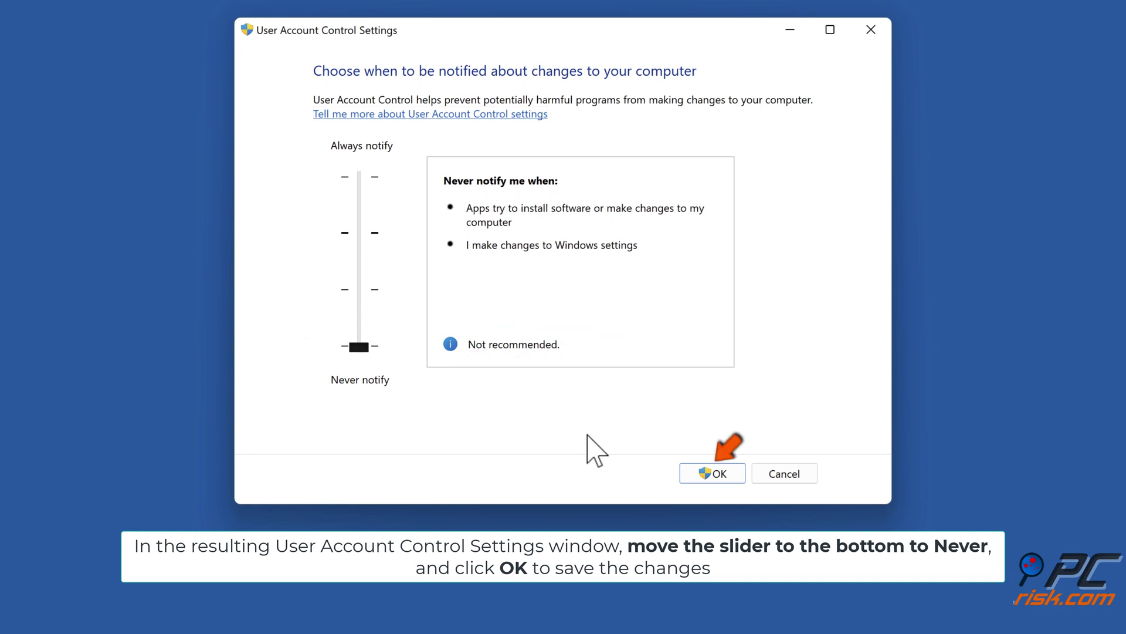
{"action": "left_click", "coordinate": [714, 477]}
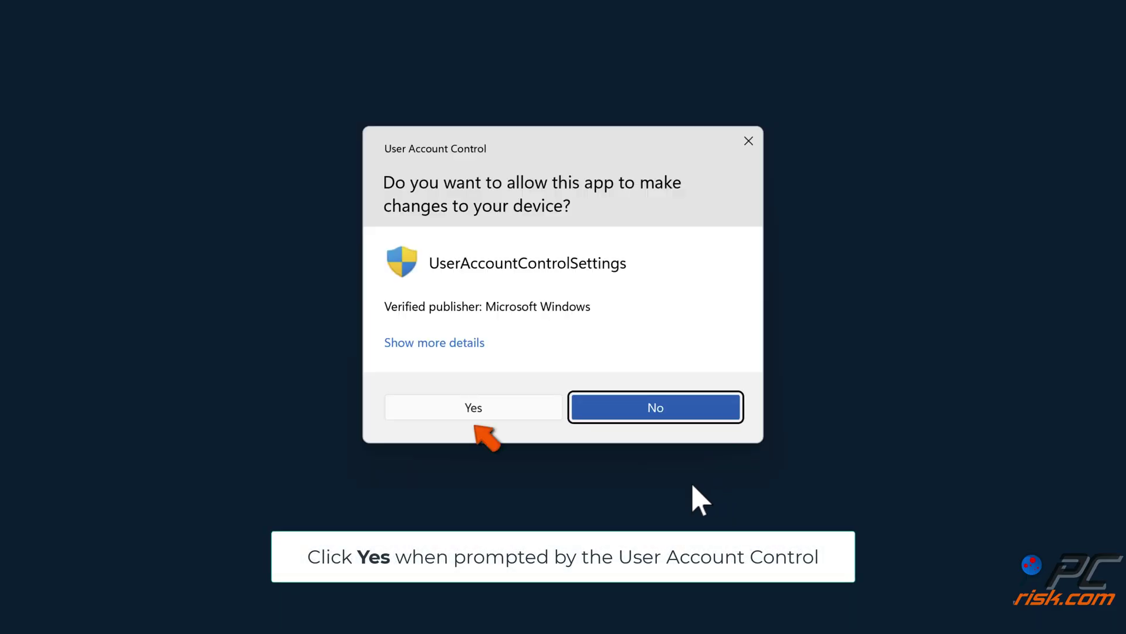
{"action": "left_click", "coordinate": [474, 411]}
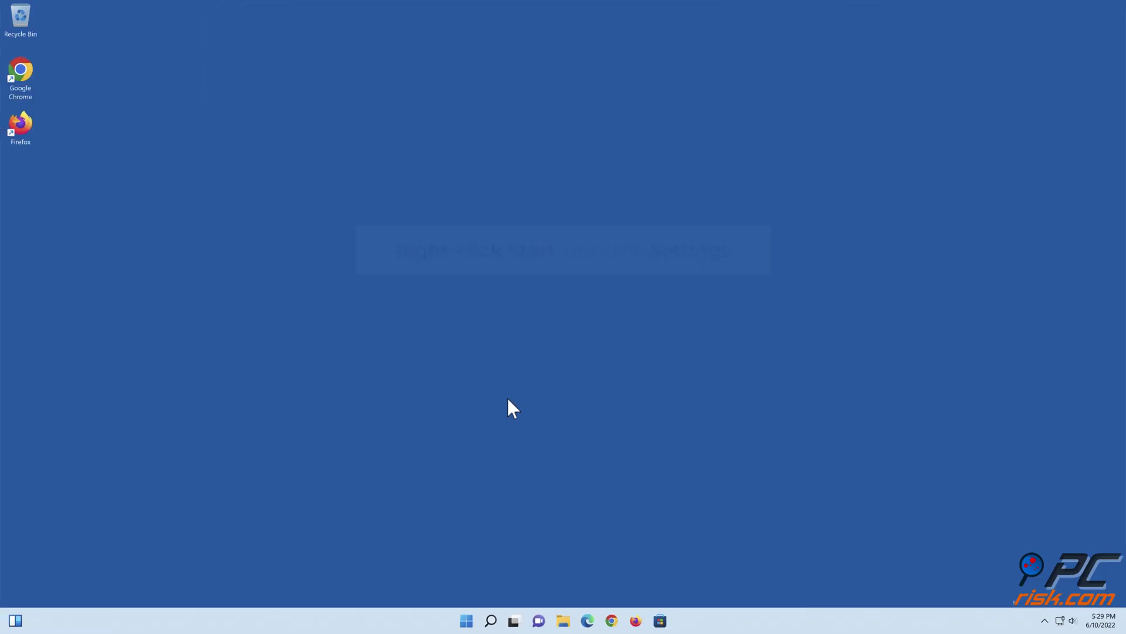
Add the HP Smart Tank 510 series printer under Bluetooth & devices > Printers & scanners, then close Settings.
{"action": "right_click", "coordinate": [466, 622]}
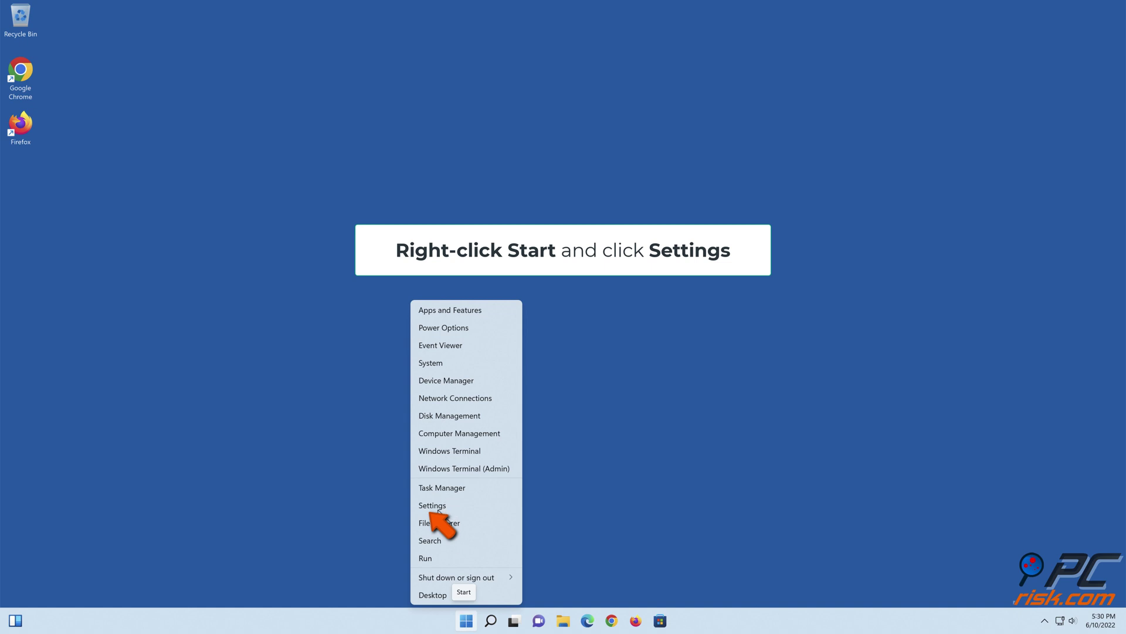
{"action": "left_click", "coordinate": [434, 507]}
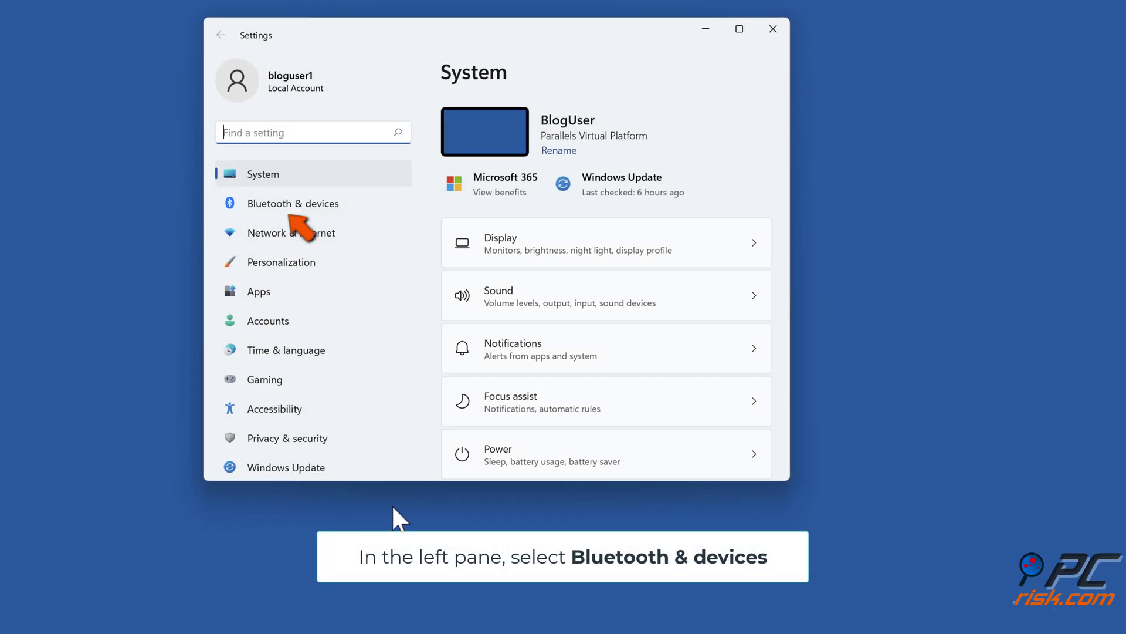
{"action": "left_click", "coordinate": [292, 209]}
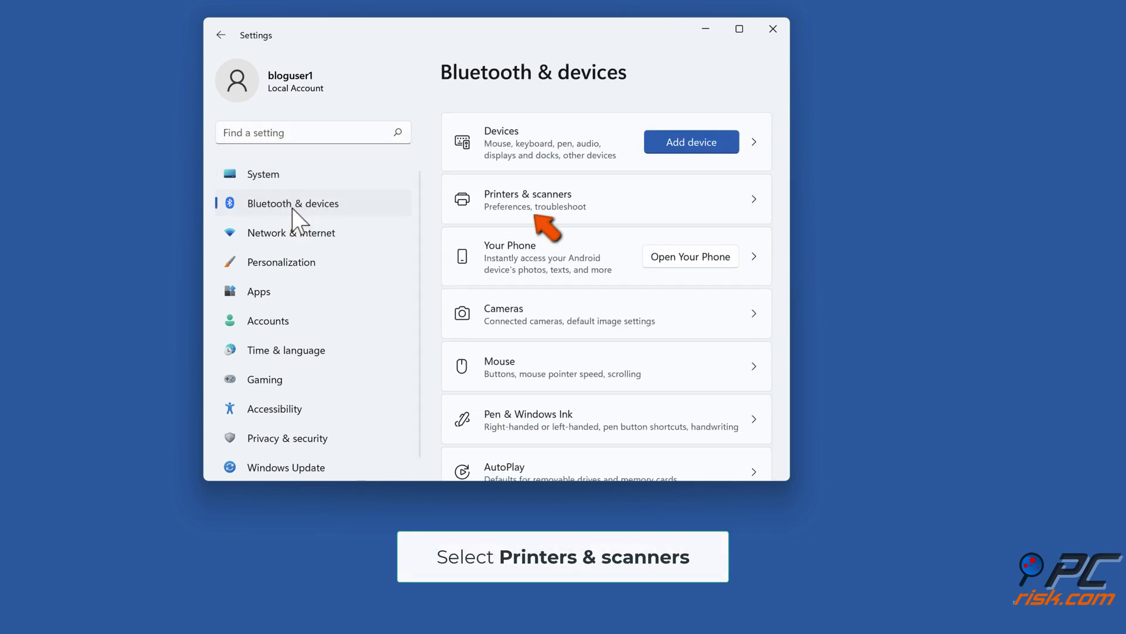
{"action": "left_click", "coordinate": [601, 203]}
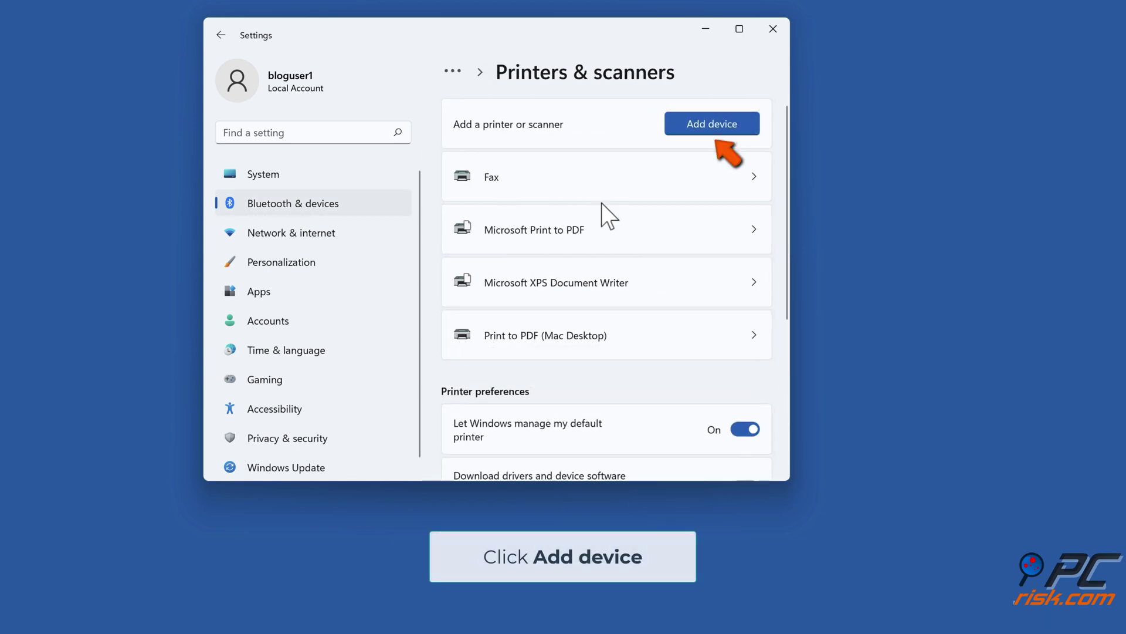
{"action": "left_click", "coordinate": [709, 134]}
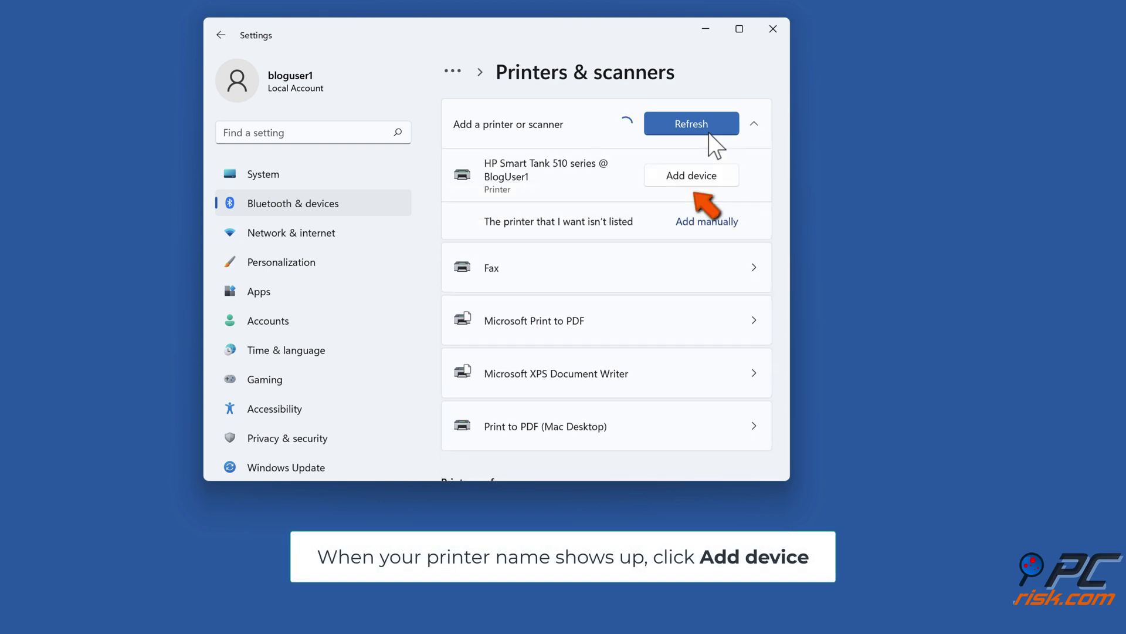
{"action": "left_click", "coordinate": [688, 178]}
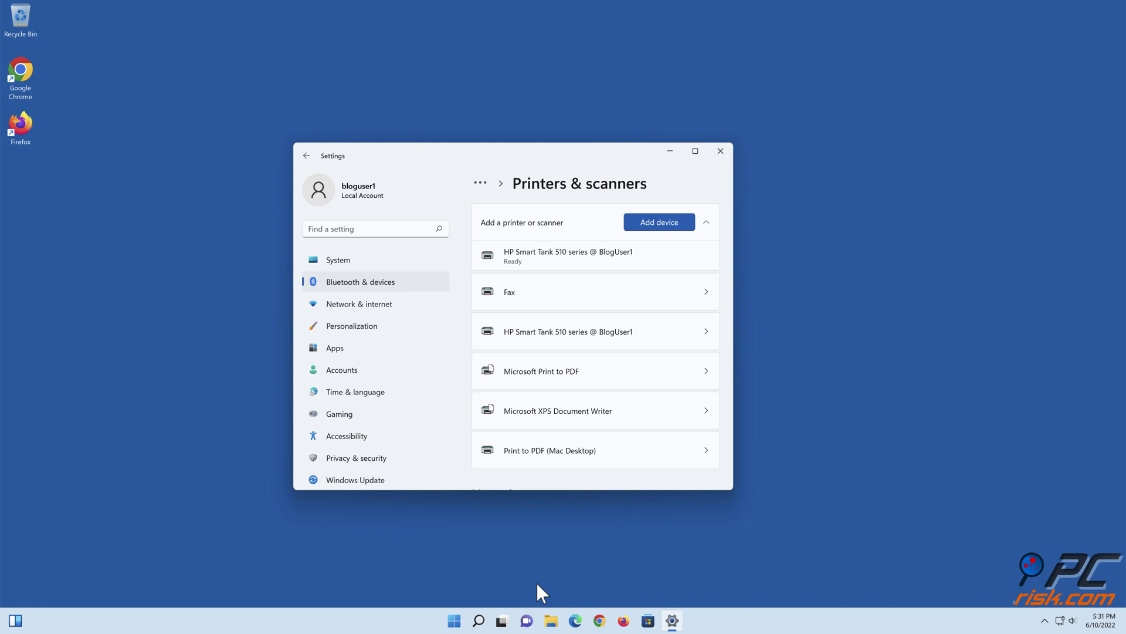
{"action": "left_click", "coordinate": [720, 151]}
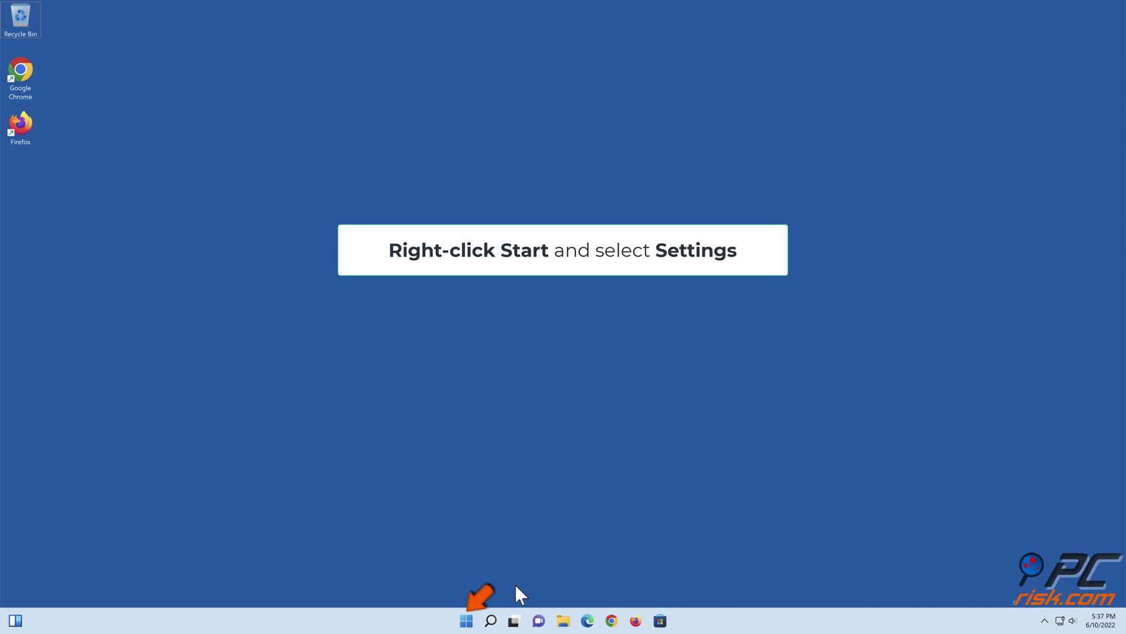
Go to Settings > Accounts > Family & other users and start adding another user.
{"action": "right_click", "coordinate": [467, 621]}
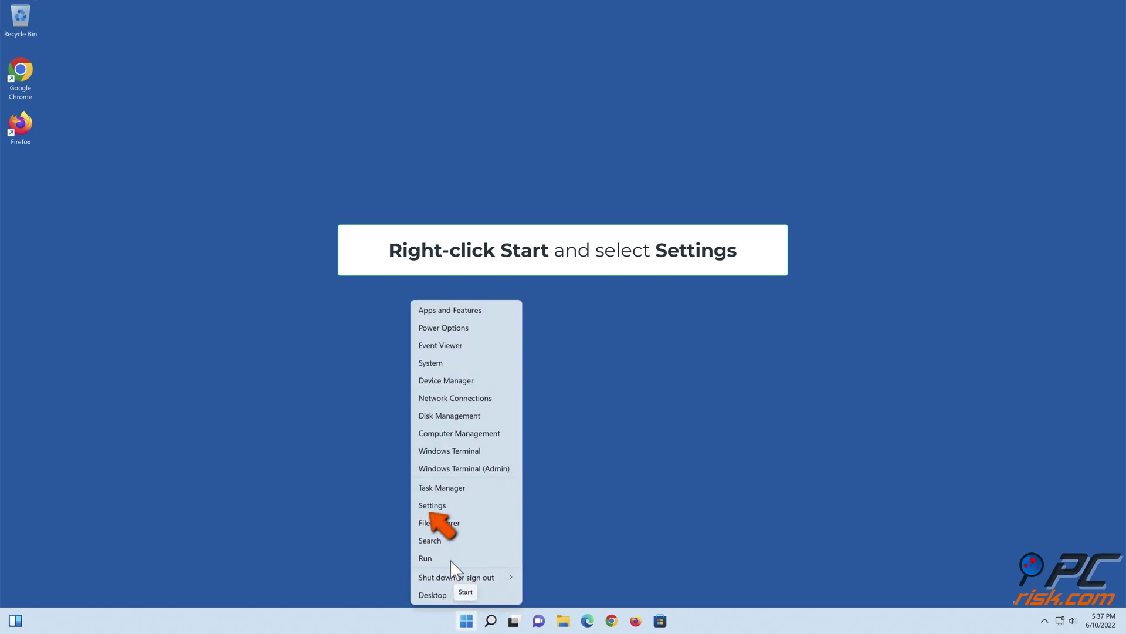
{"action": "left_click", "coordinate": [432, 505]}
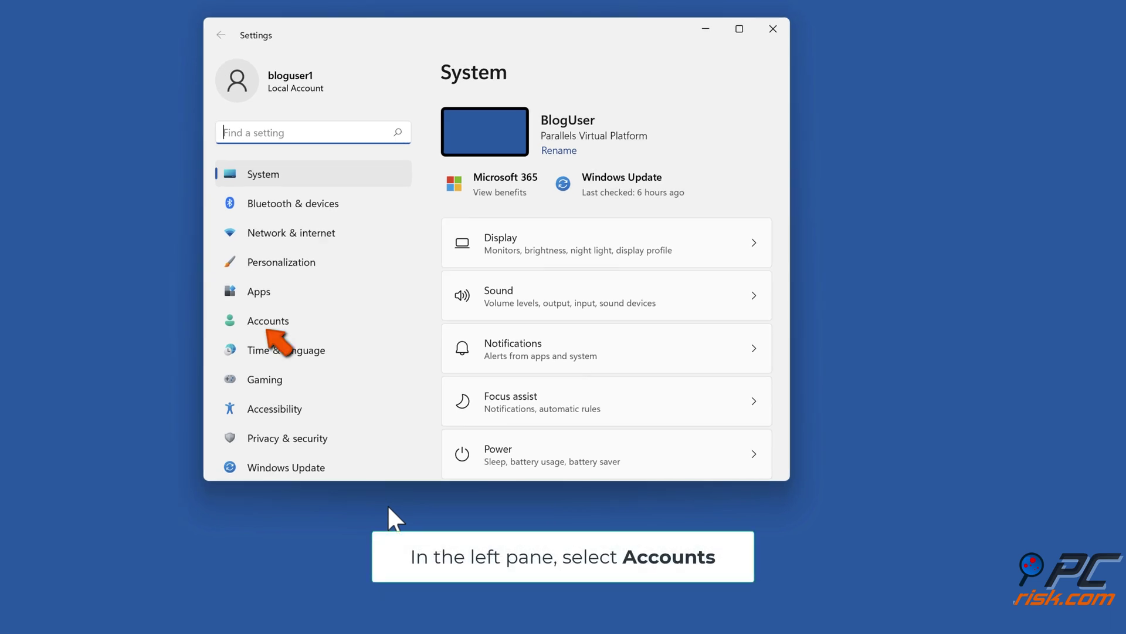
{"action": "left_click", "coordinate": [265, 323]}
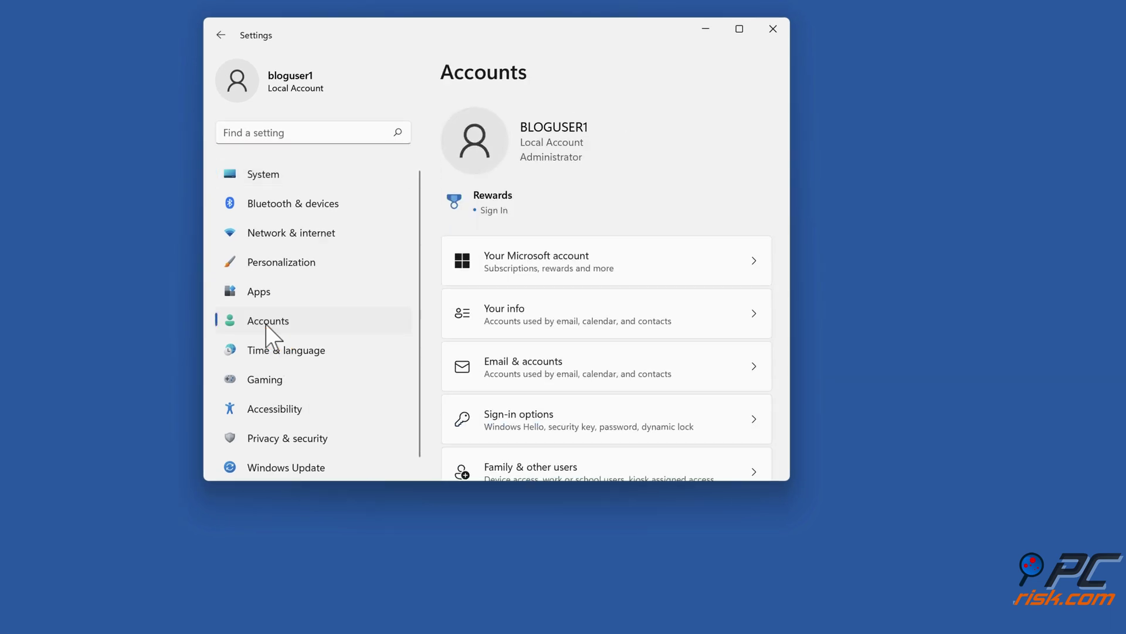
{"action": "scroll", "coordinate": [607, 325], "scroll_direction": "down", "scroll_amount": 3}
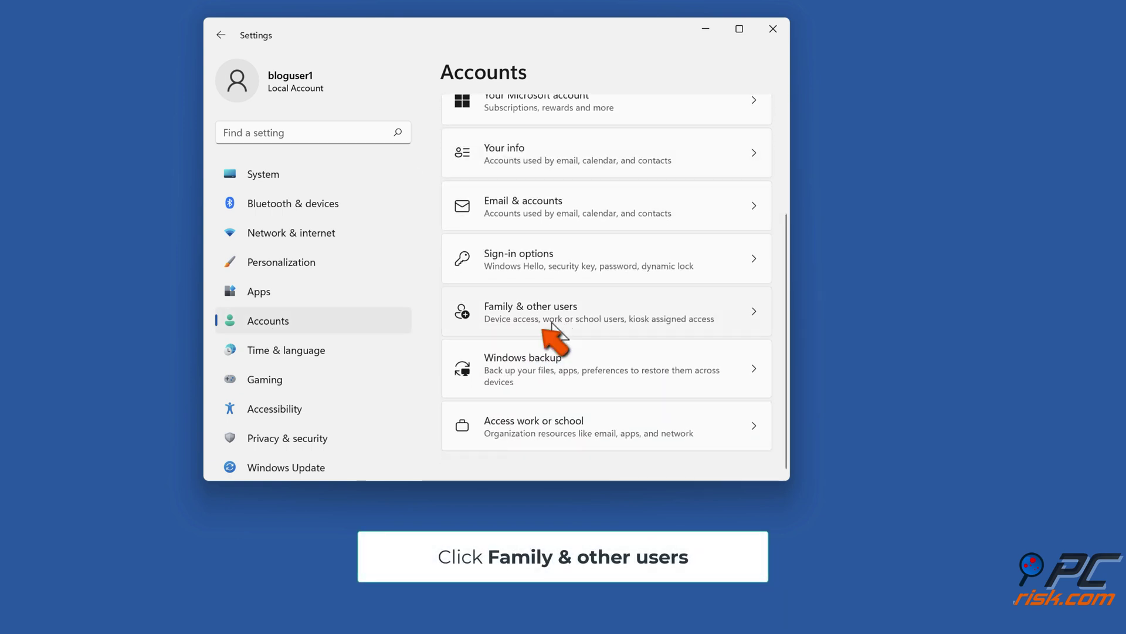
{"action": "left_click", "coordinate": [552, 322]}
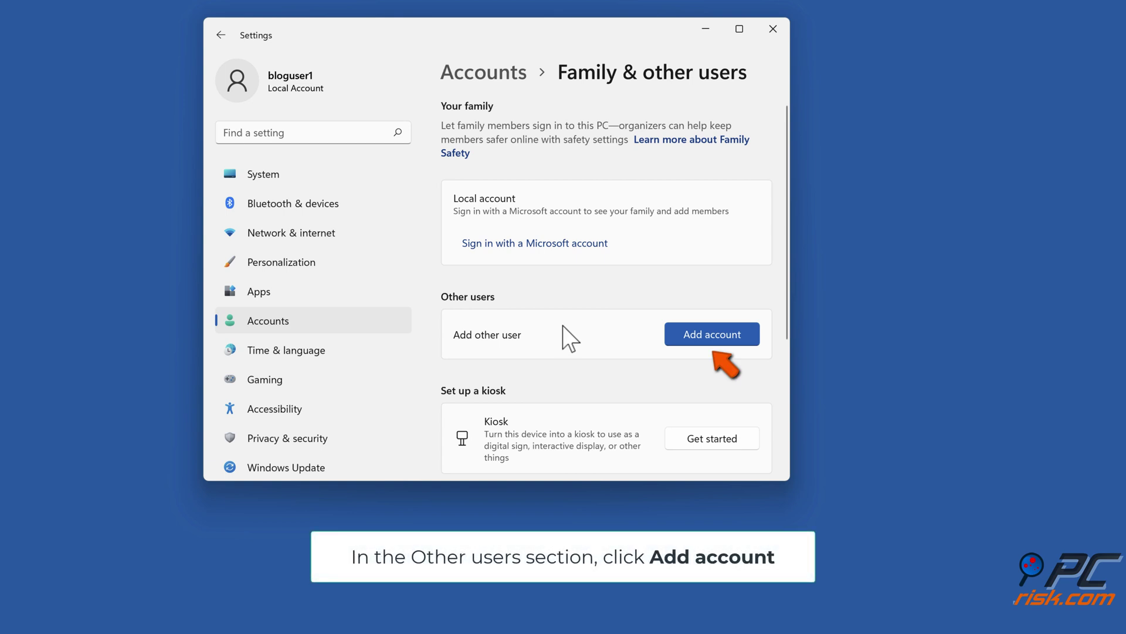
{"action": "left_click", "coordinate": [708, 341]}
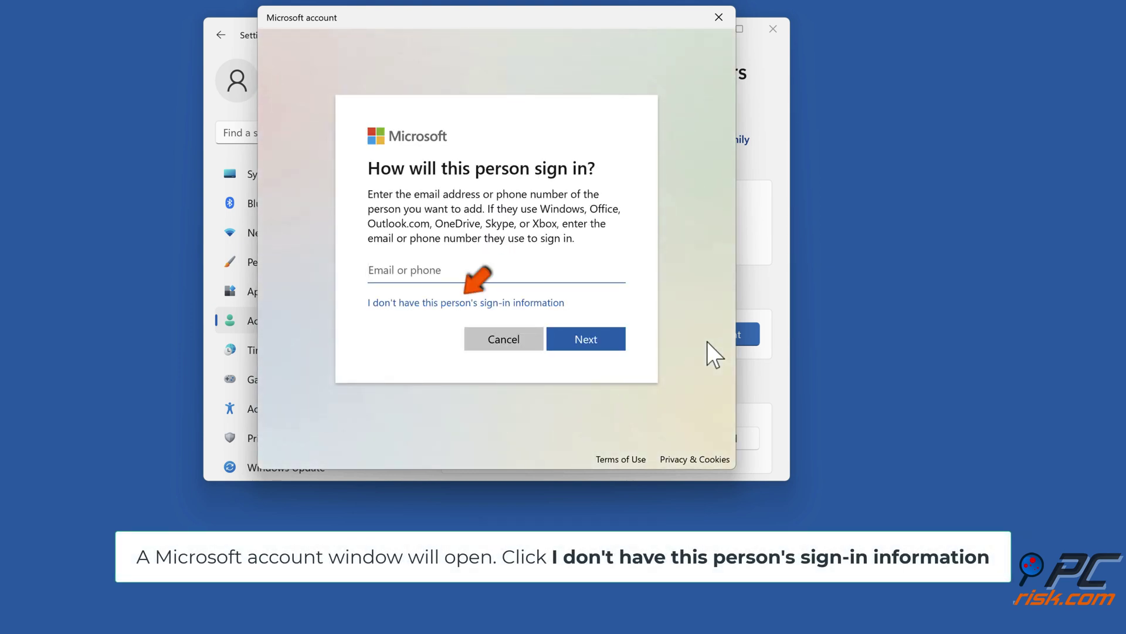
Create a local user named BlogUser2 without a Microsoft account.
{"action": "left_click", "coordinate": [468, 304]}
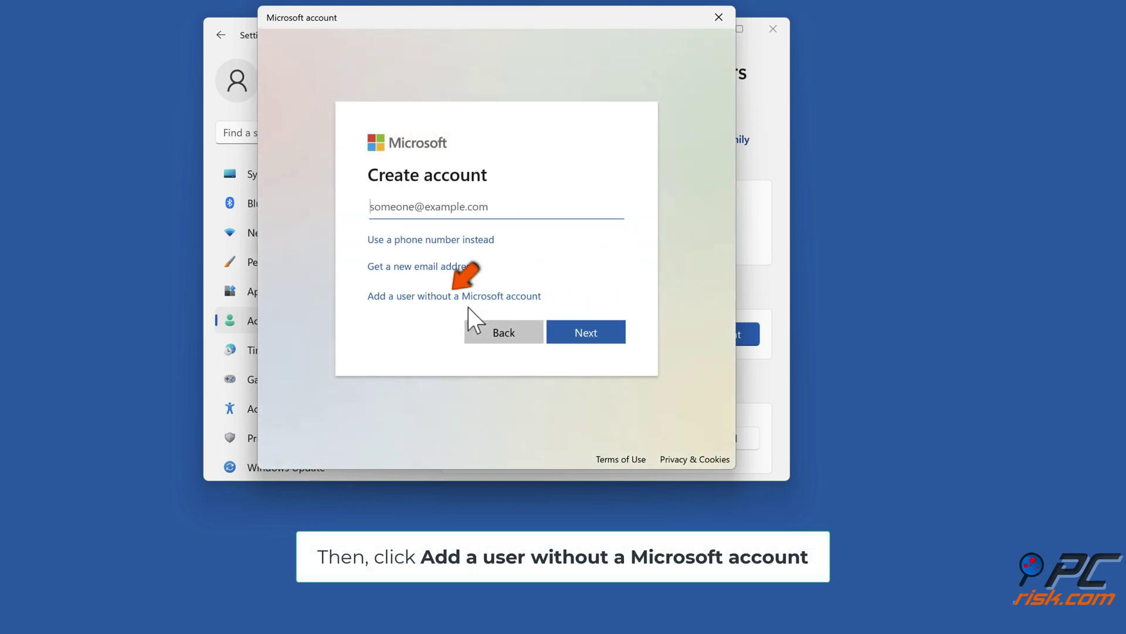
{"action": "left_click", "coordinate": [449, 297]}
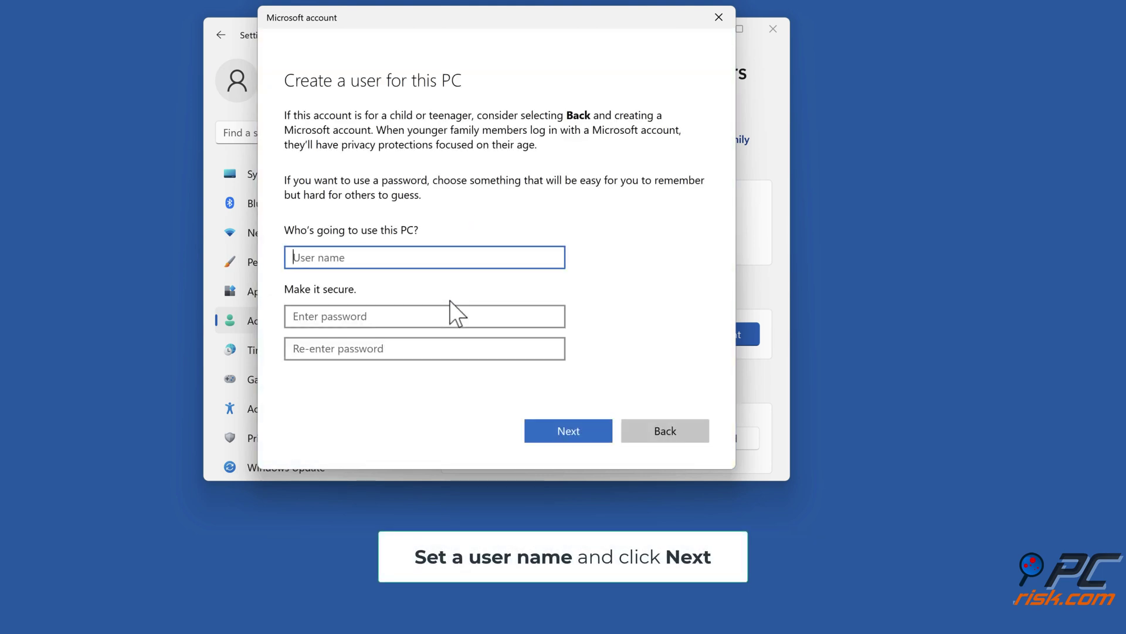
{"action": "type", "text": "BlogUser2"}
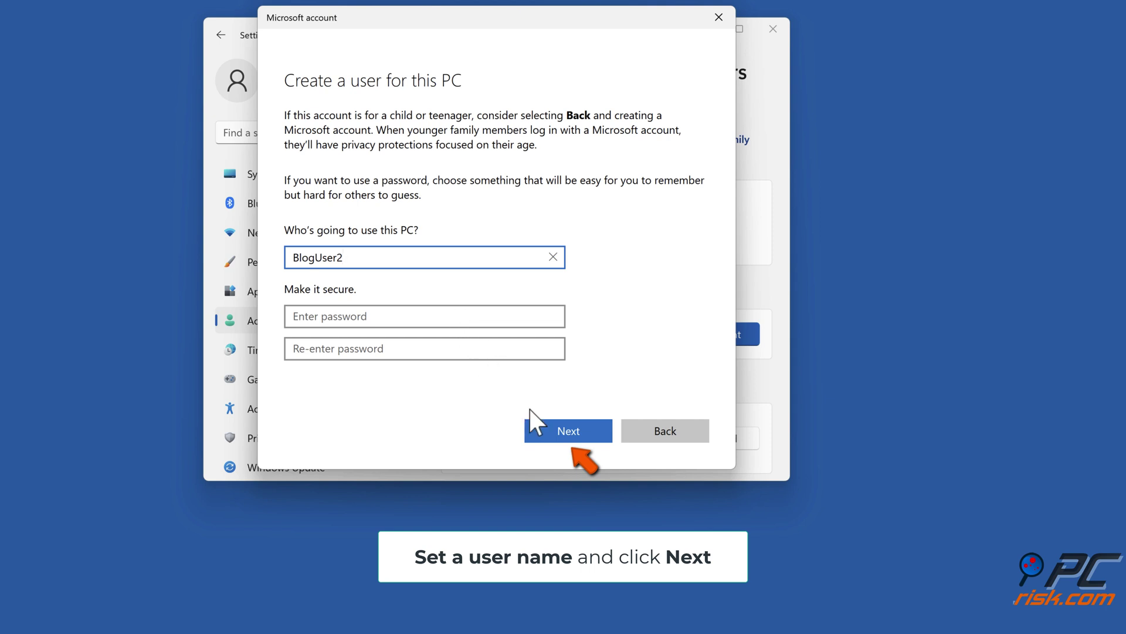
{"action": "left_click", "coordinate": [565, 434]}
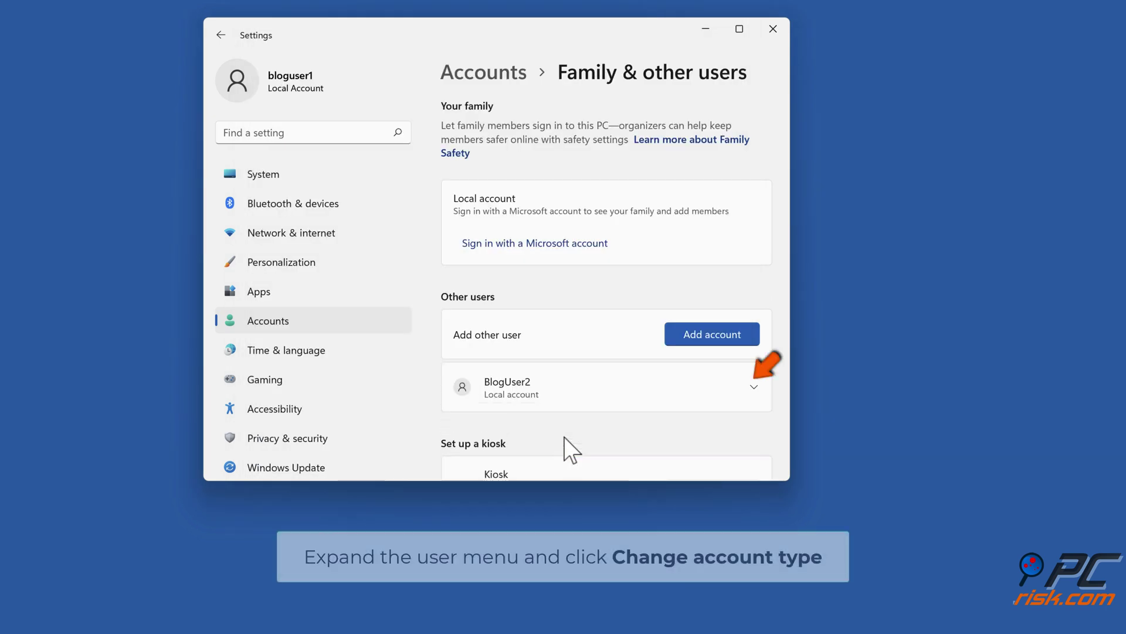
Change BlogUser2's account type to Administrator and close Settings.
{"action": "left_click", "coordinate": [754, 388]}
{"action": "scroll", "coordinate": [753, 388], "scroll_direction": "down", "scroll_amount": 2}
{"action": "scroll", "coordinate": [751, 385], "scroll_direction": "down", "scroll_amount": 1}
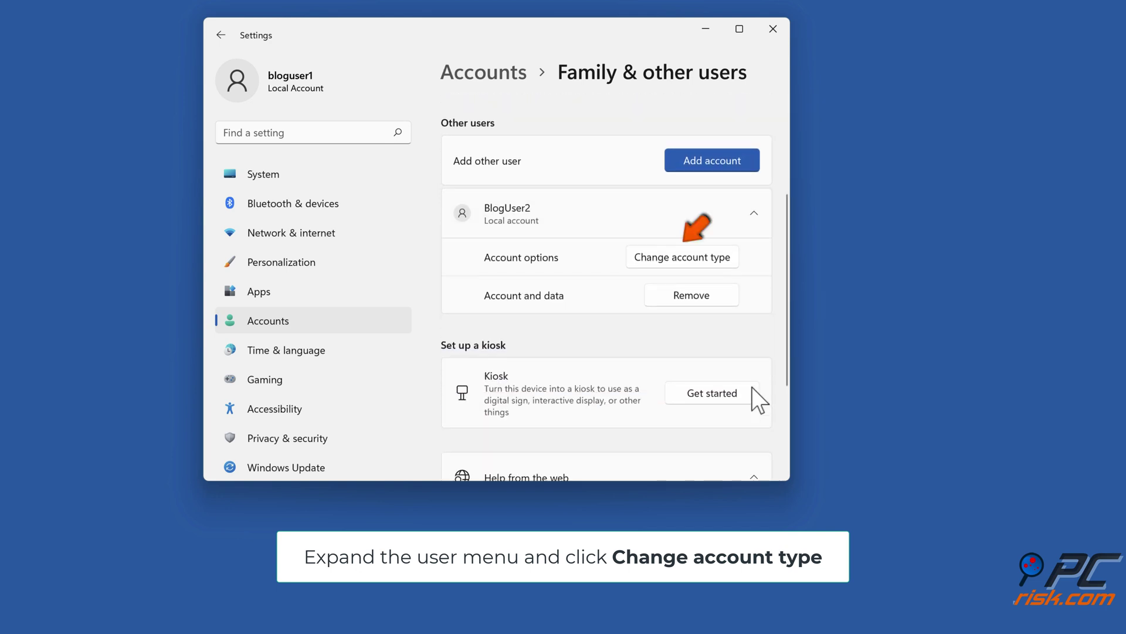
{"action": "left_click", "coordinate": [685, 266]}
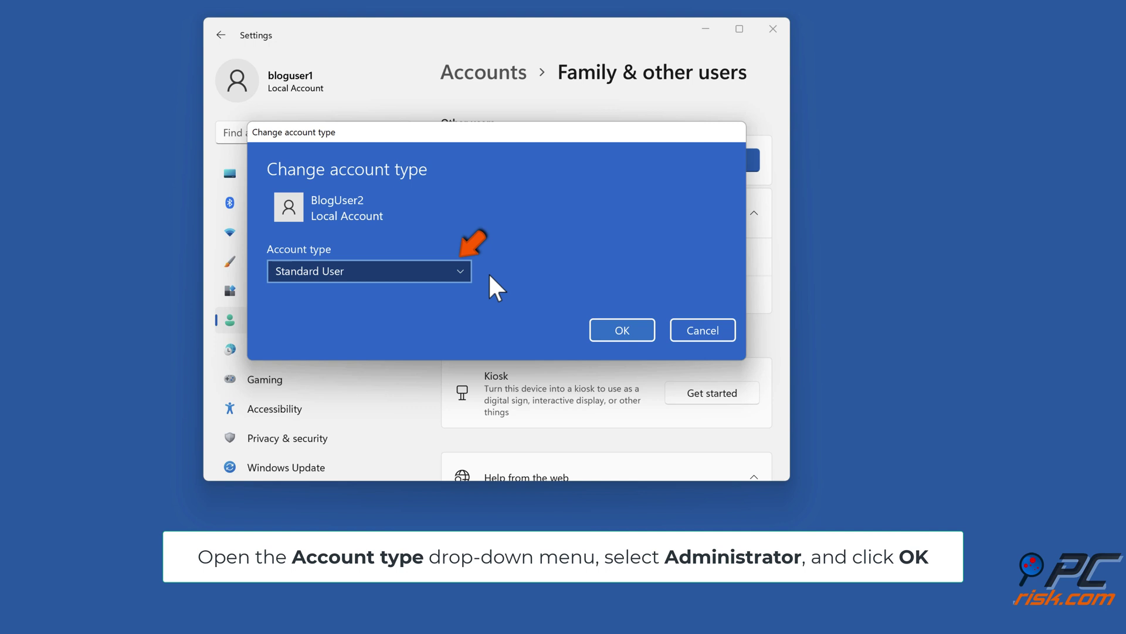
{"action": "left_click", "coordinate": [463, 273]}
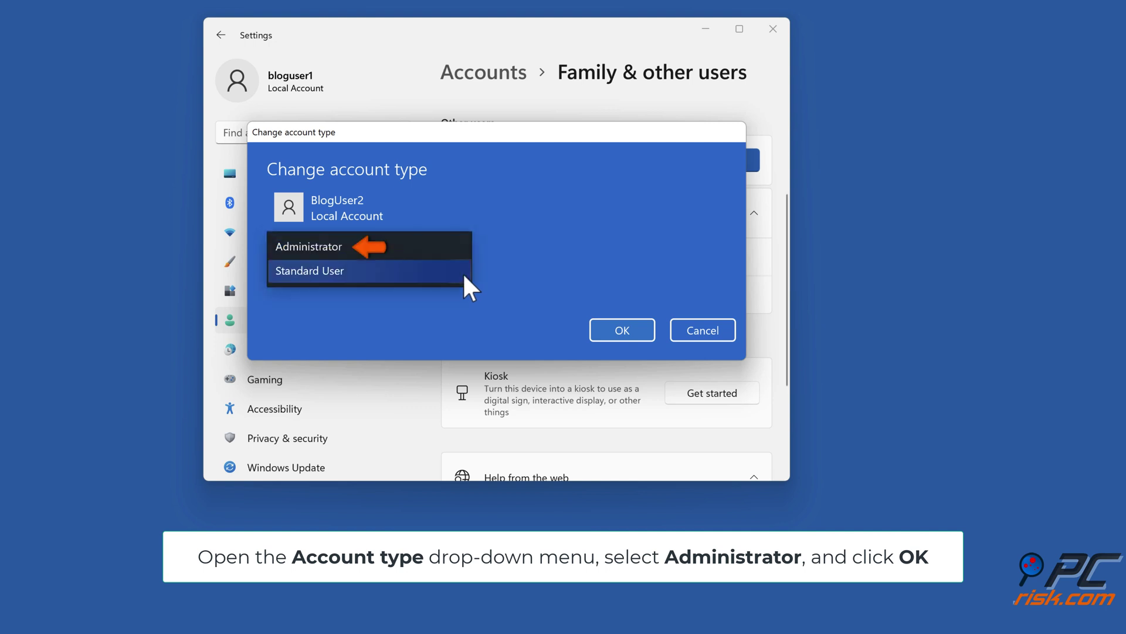
{"action": "left_click", "coordinate": [306, 248]}
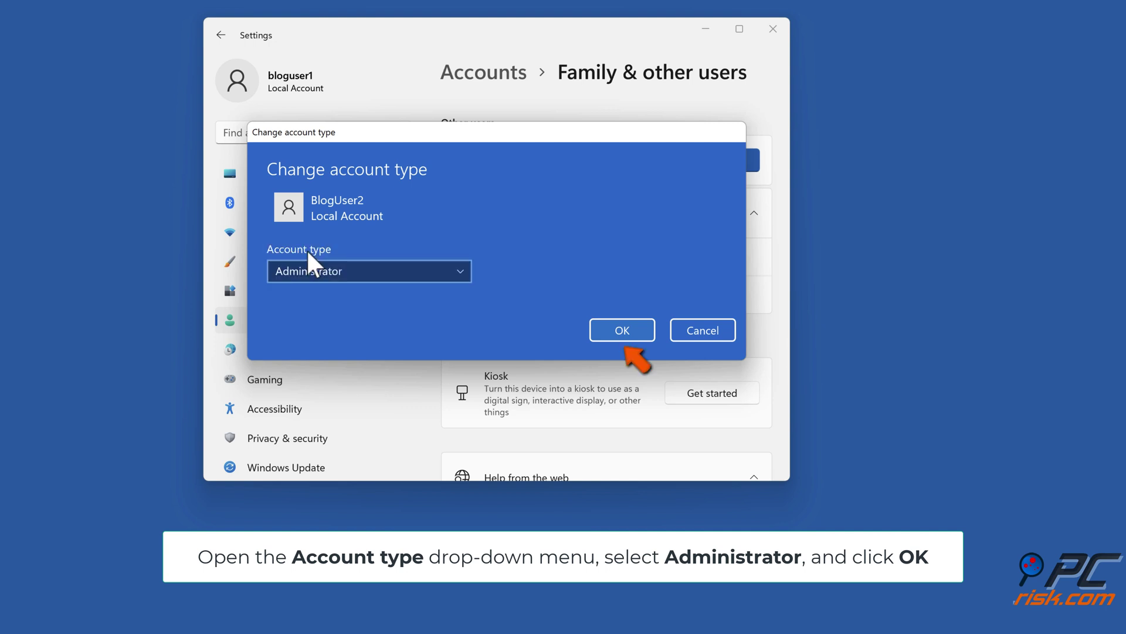
{"action": "left_click", "coordinate": [624, 336]}
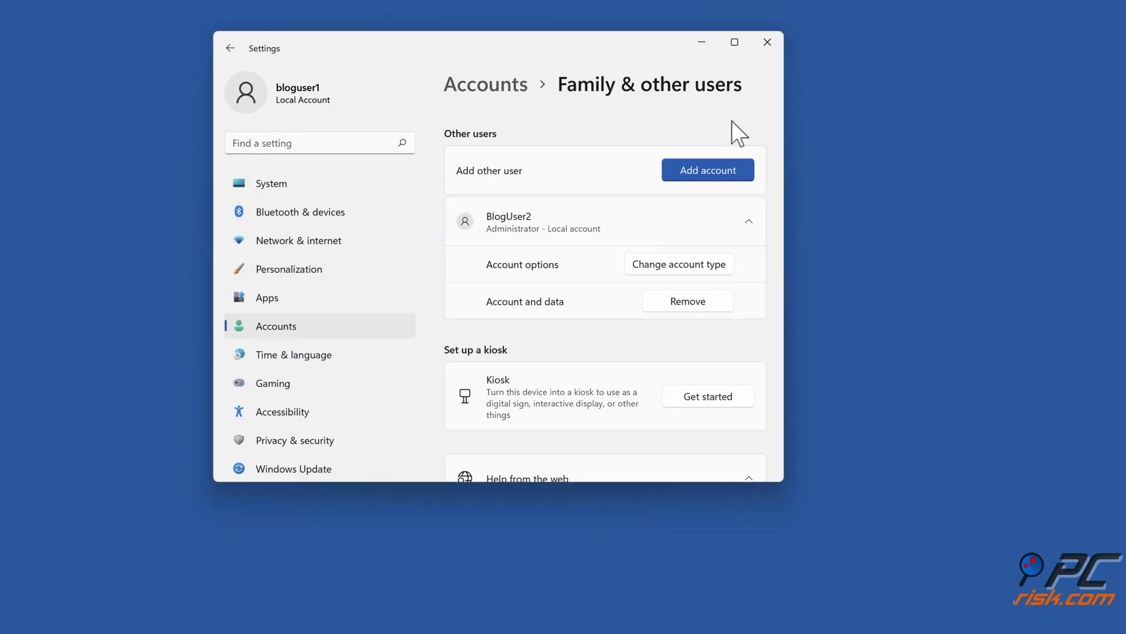
{"action": "left_click", "coordinate": [773, 28]}
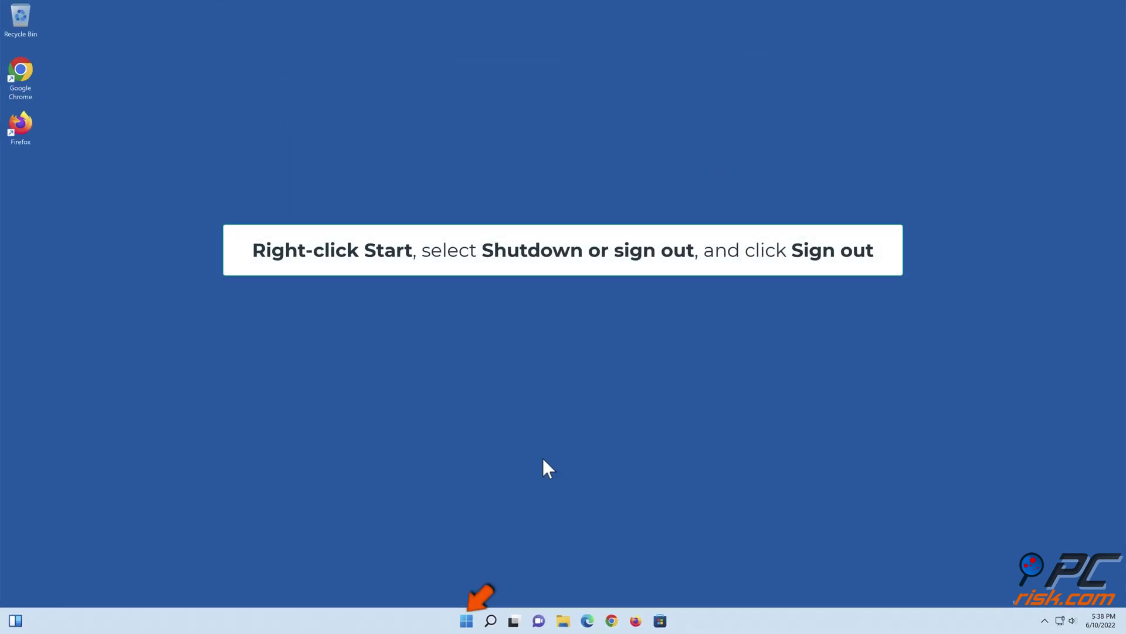
Sign out of the current user and sign in as the BlogUser2 administrator account.
{"action": "right_click", "coordinate": [468, 620]}
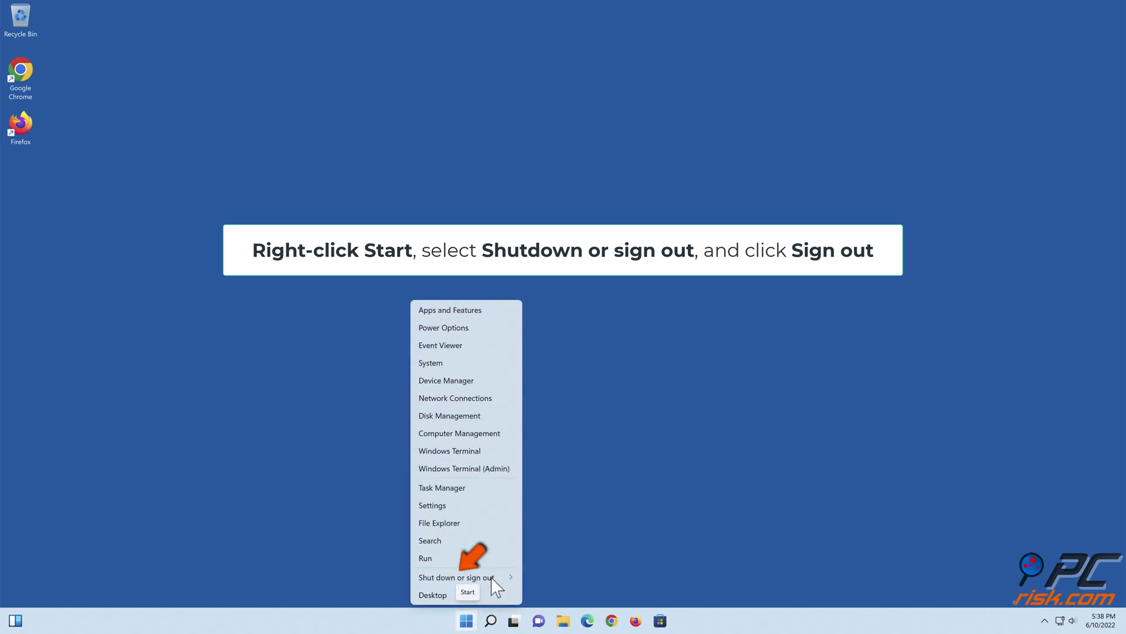
{"action": "mouse_move", "coordinate": [492, 578]}
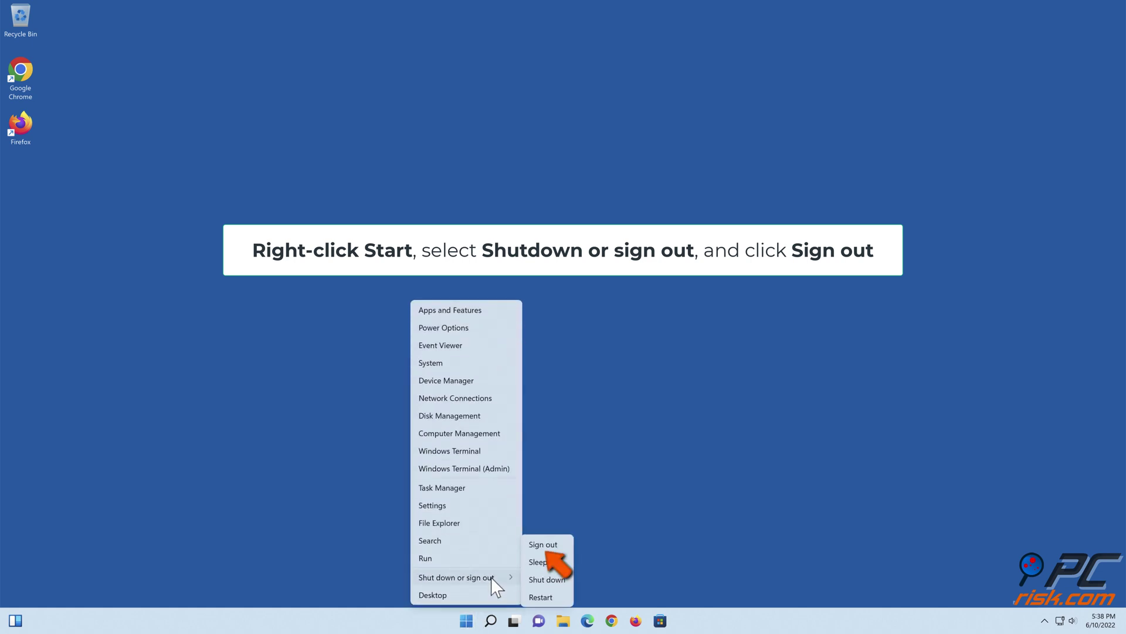
{"action": "left_click", "coordinate": [545, 544]}
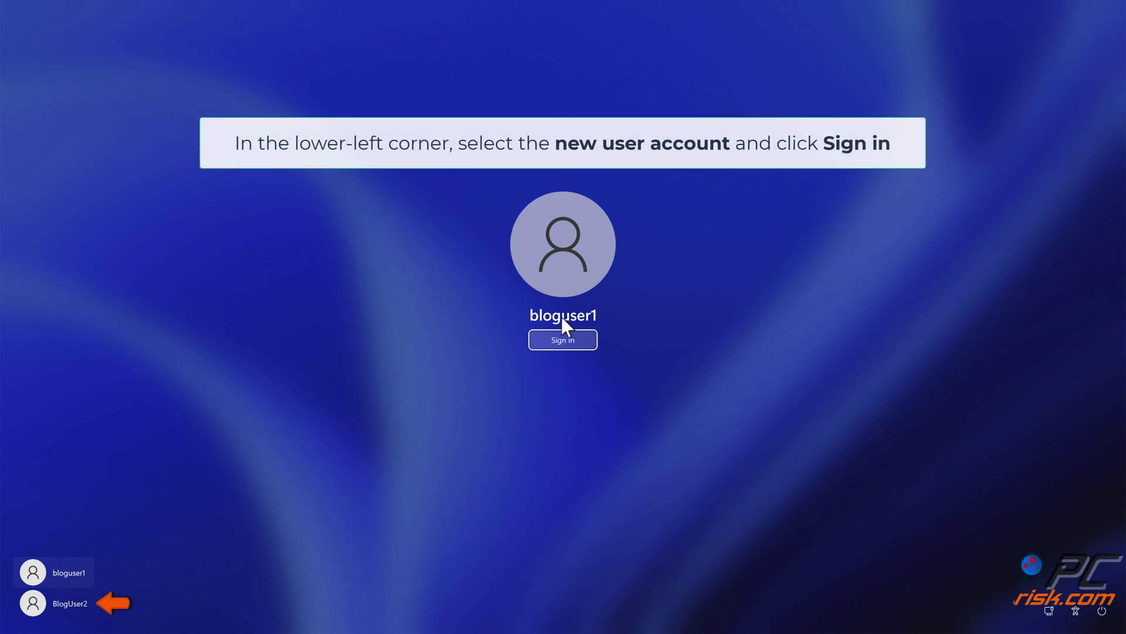
{"action": "left_click", "coordinate": [68, 605]}
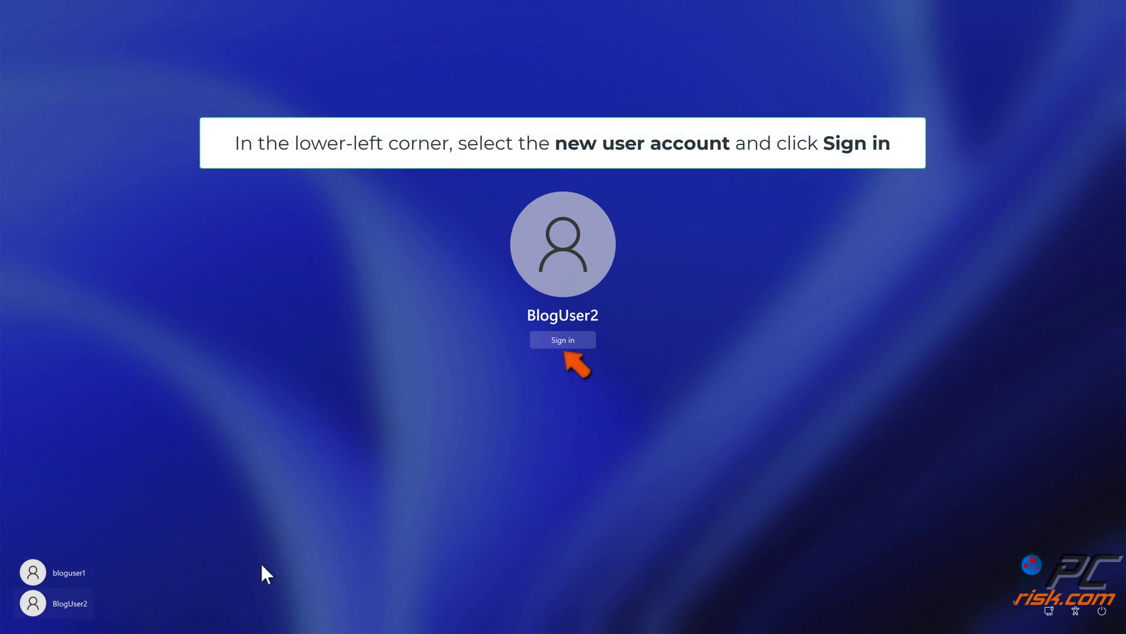
{"action": "left_click", "coordinate": [556, 343]}
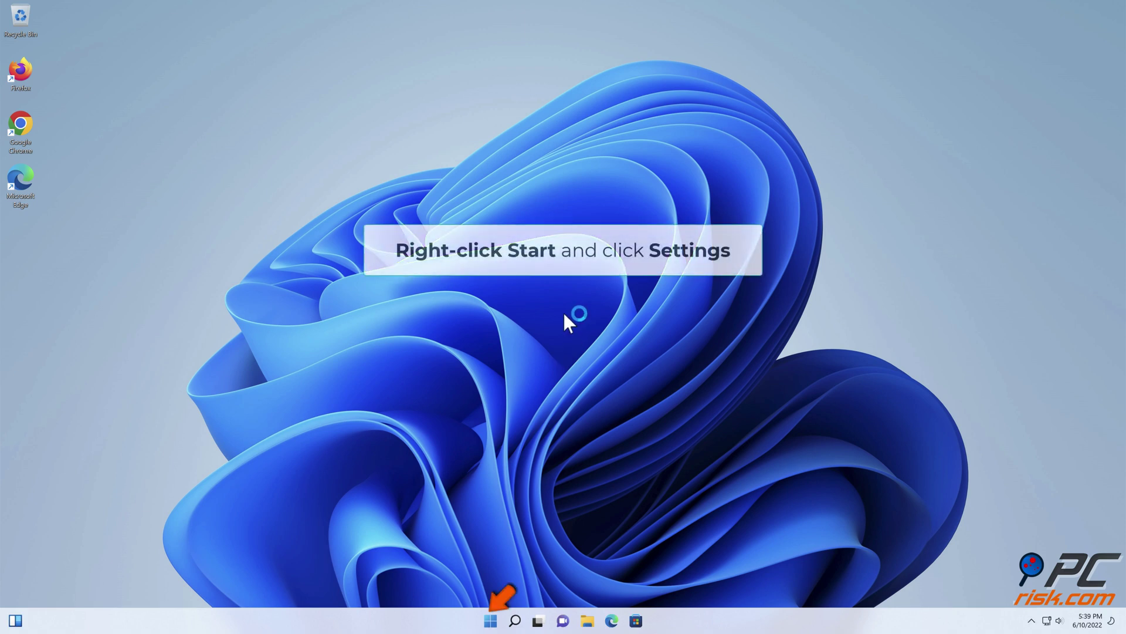
Add the HP Smart Tank 510 series printer under Printers & scanners, then close Settings.
{"action": "right_click", "coordinate": [491, 621]}
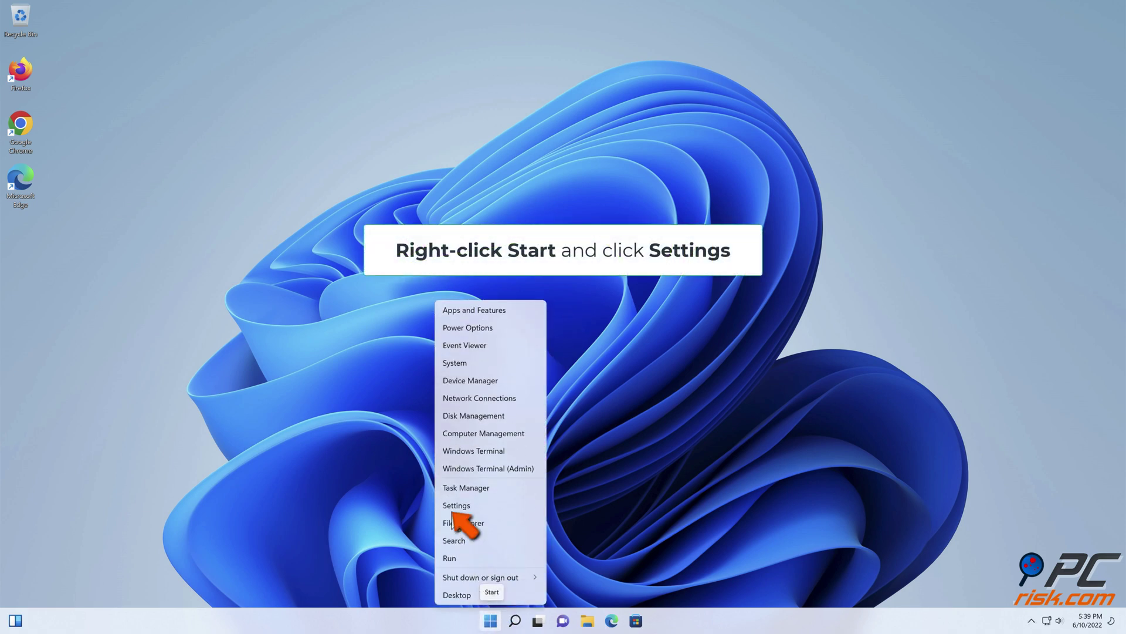
{"action": "left_click", "coordinate": [455, 505]}
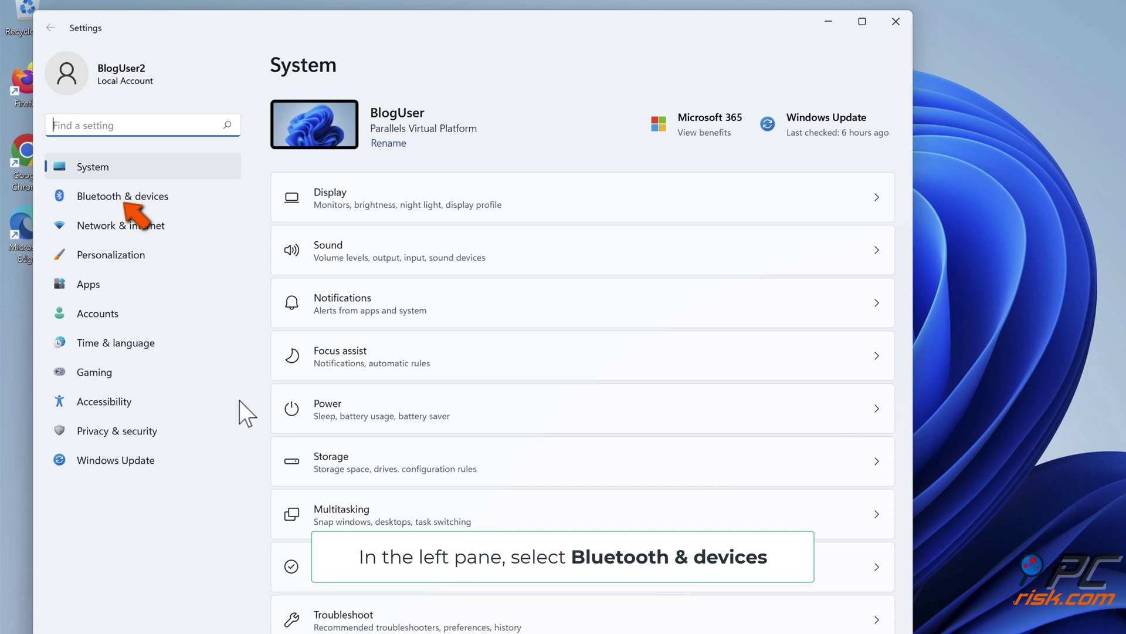
{"action": "left_click", "coordinate": [122, 201]}
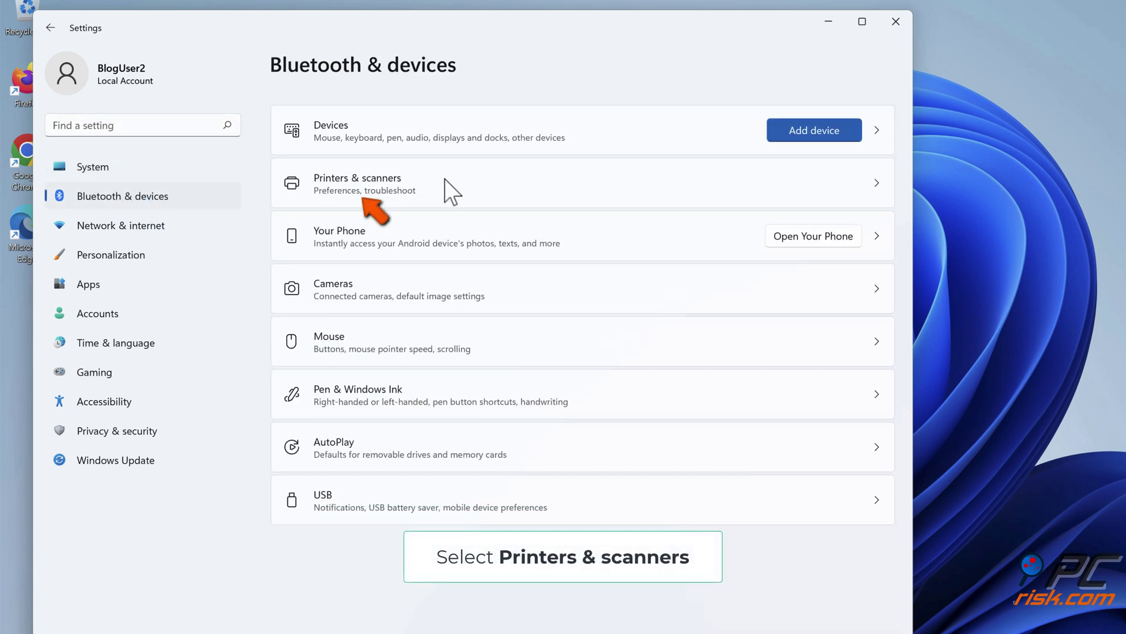
{"action": "left_click", "coordinate": [442, 181]}
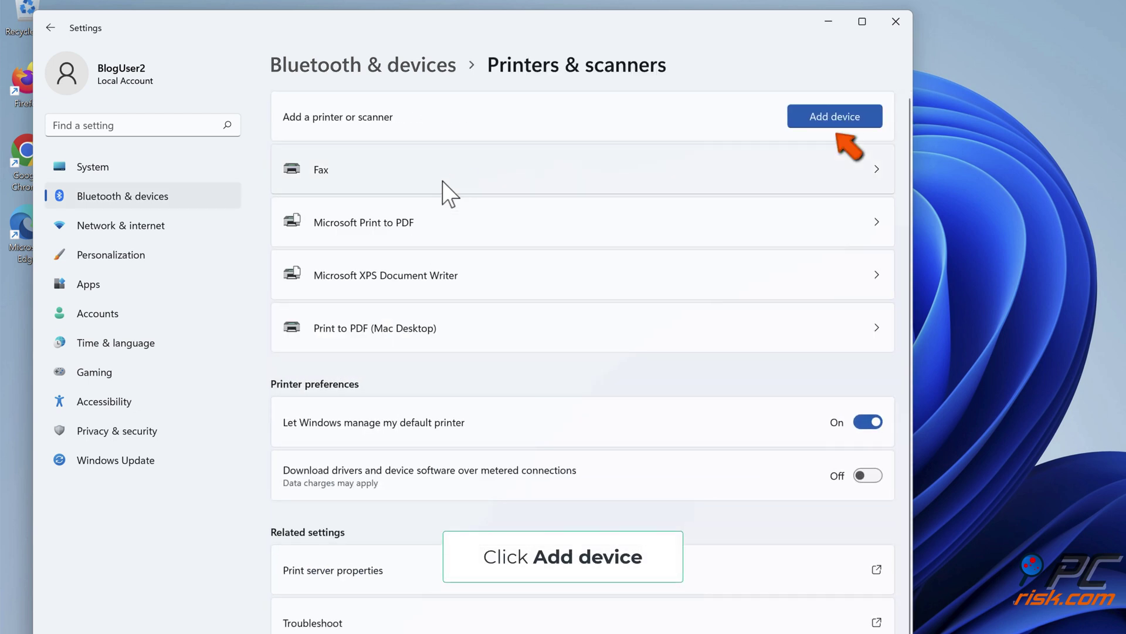
{"action": "left_click", "coordinate": [829, 122]}
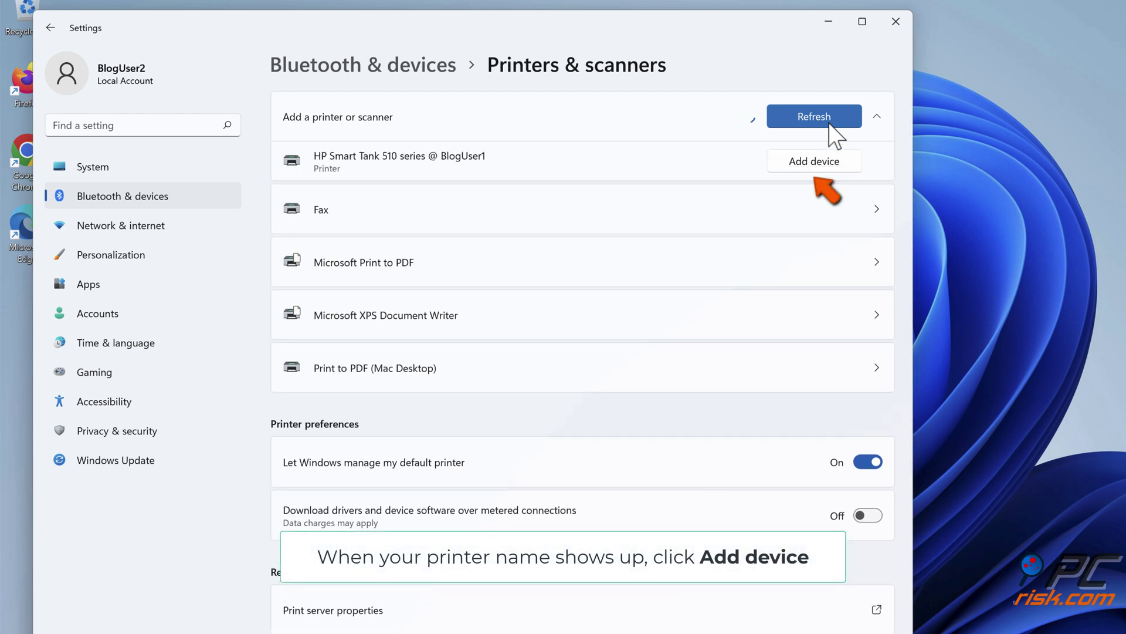
{"action": "left_click", "coordinate": [814, 165]}
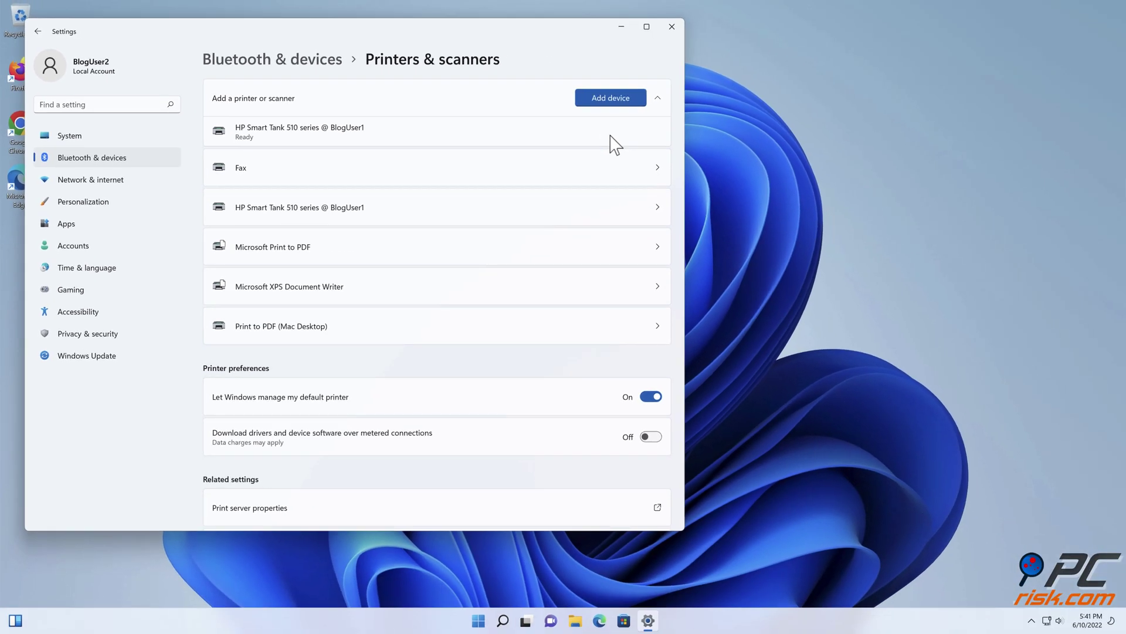
{"action": "left_click", "coordinate": [672, 27]}
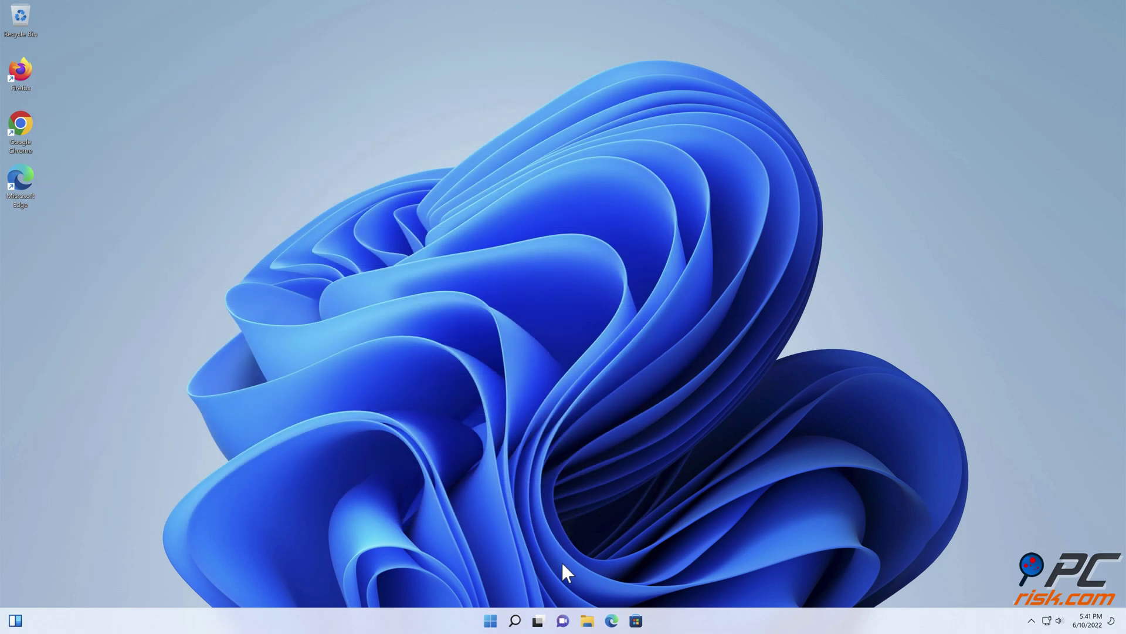
Sign out of the new local account and sign back in to the primary account.
{"action": "right_click", "coordinate": [491, 621]}
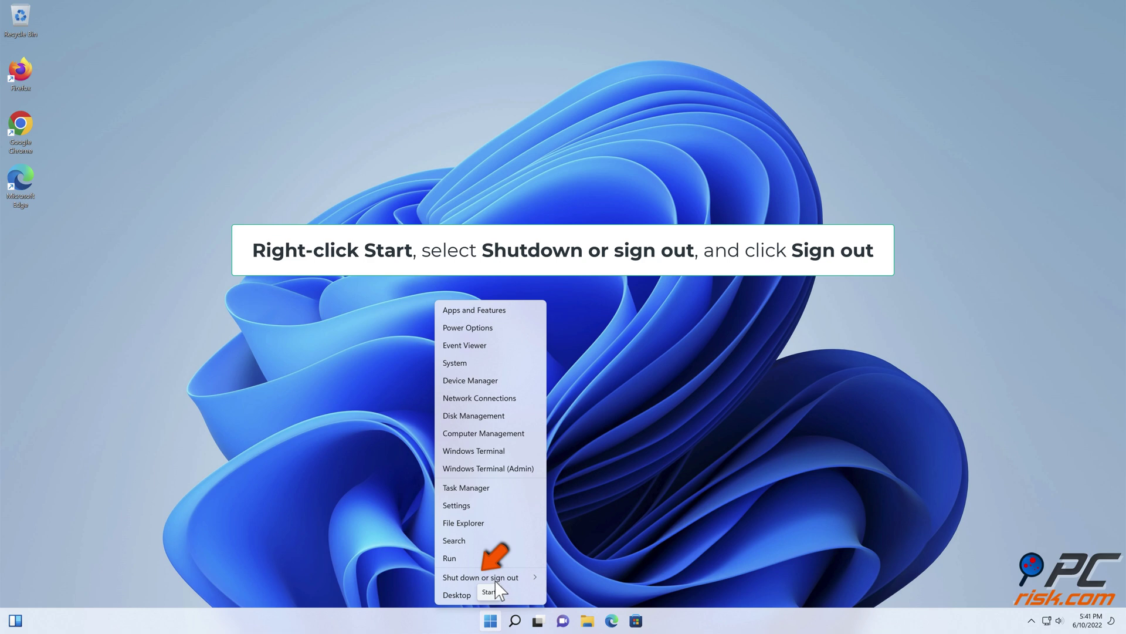
{"action": "mouse_move", "coordinate": [495, 579]}
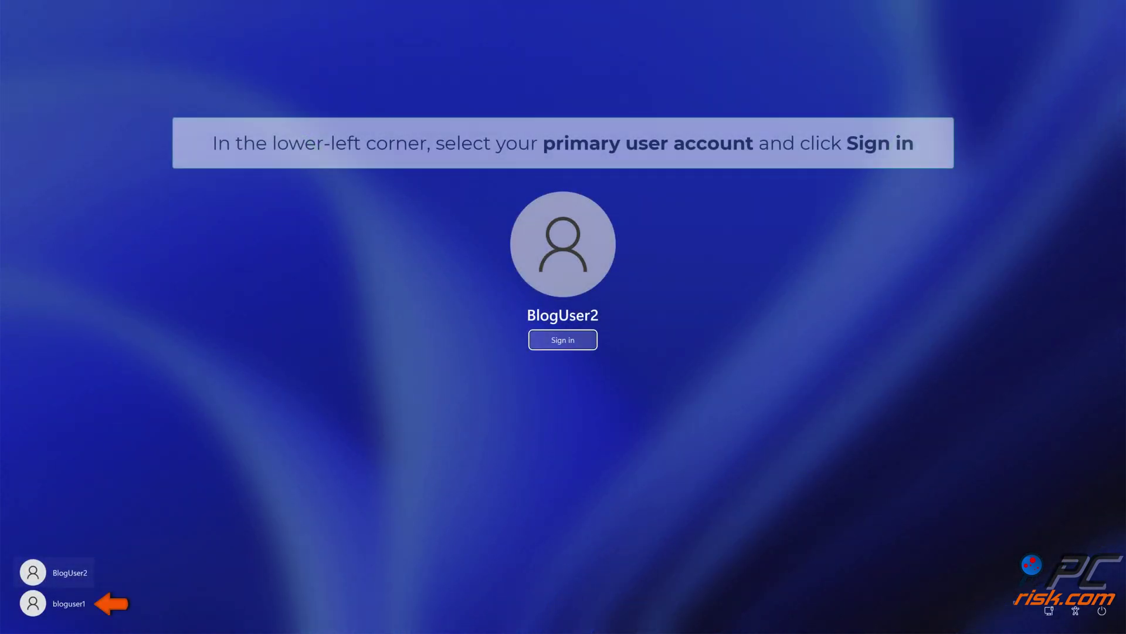
{"action": "left_click", "coordinate": [72, 610]}
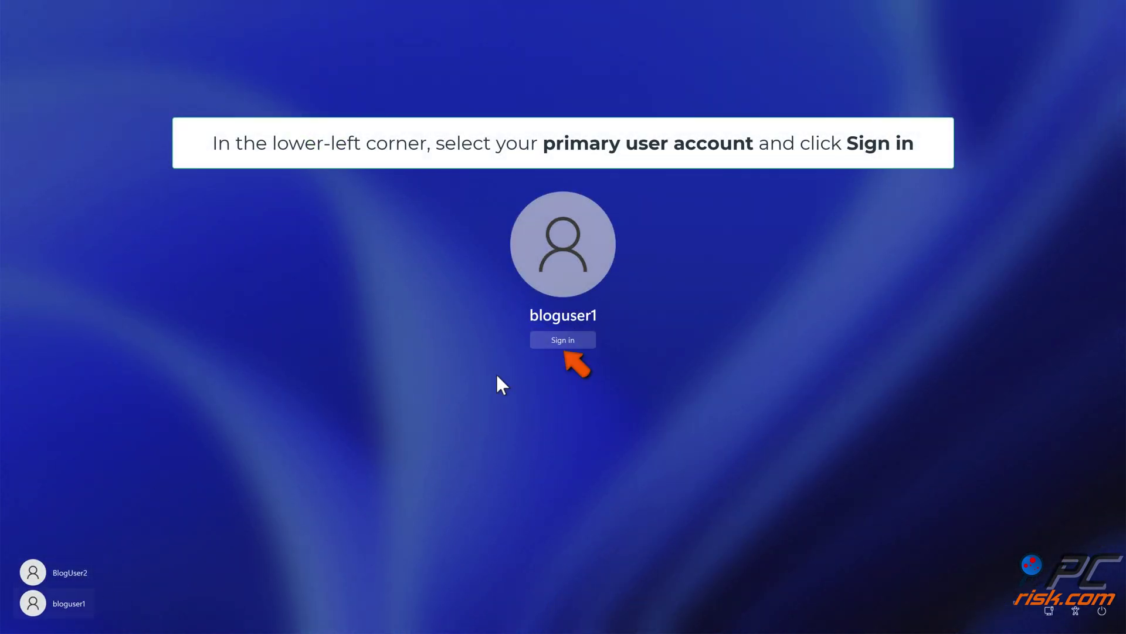
{"action": "left_click", "coordinate": [560, 338]}
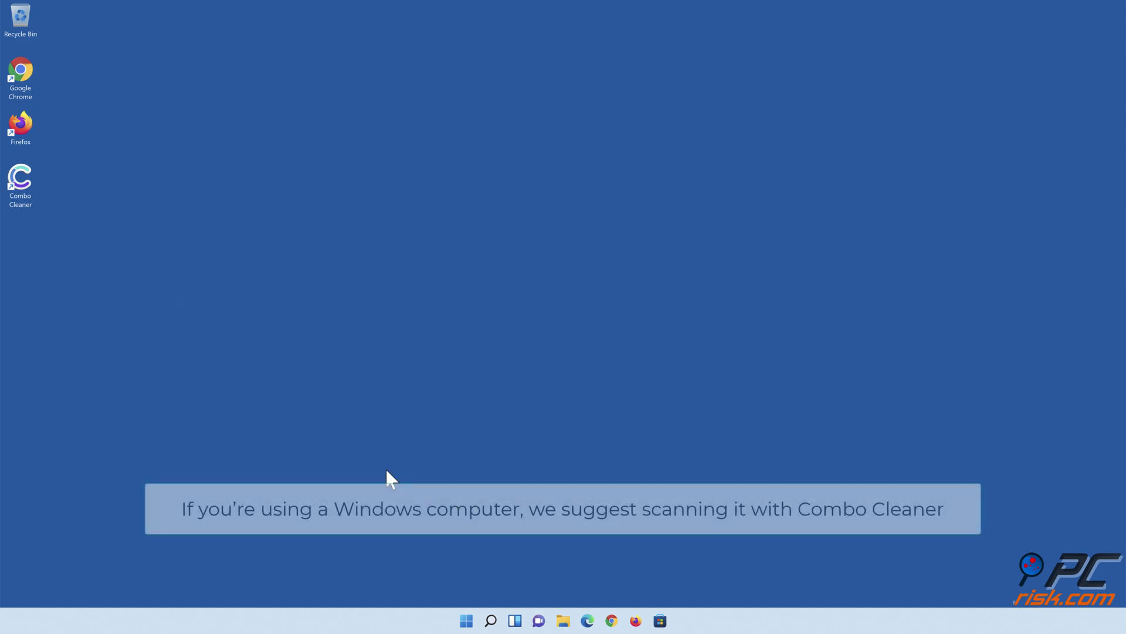
Quick-scan with Combo Cleaner, quarantine the 323 detected threats, and enable Anti-malware protection.
{"action": "double_click", "coordinate": [28, 199]}
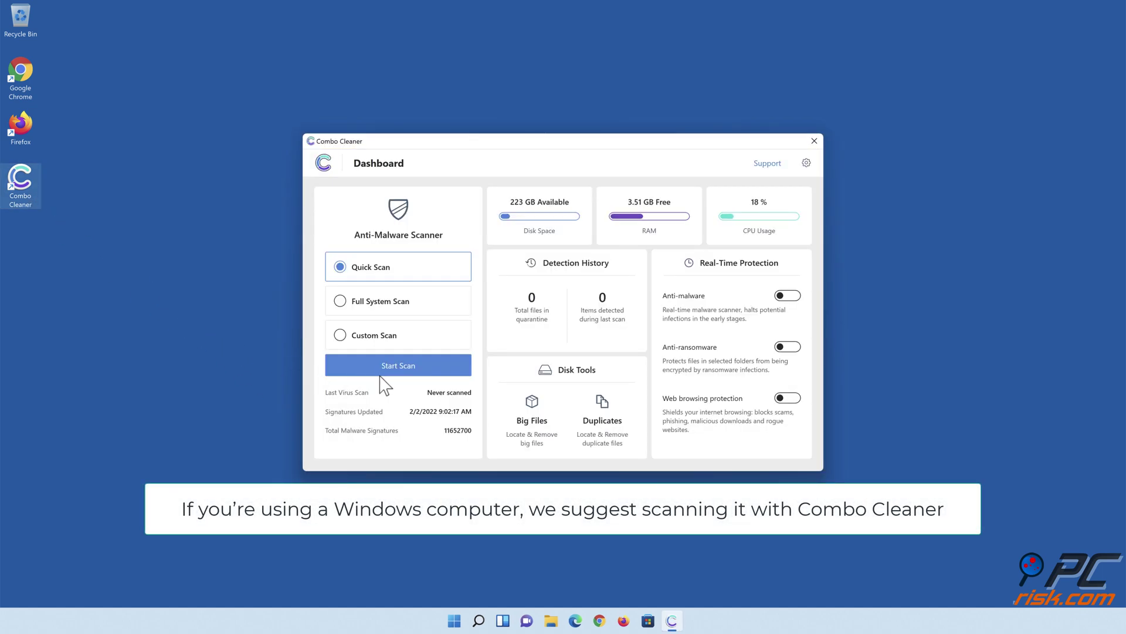
{"action": "left_click", "coordinate": [399, 372]}
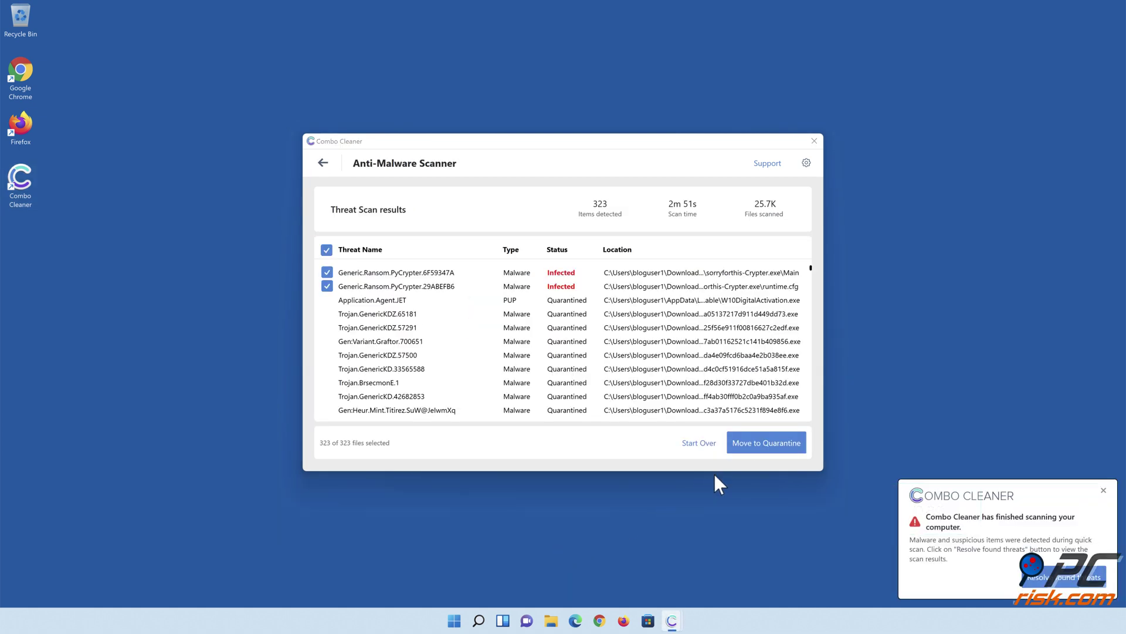
{"action": "left_click", "coordinate": [762, 451]}
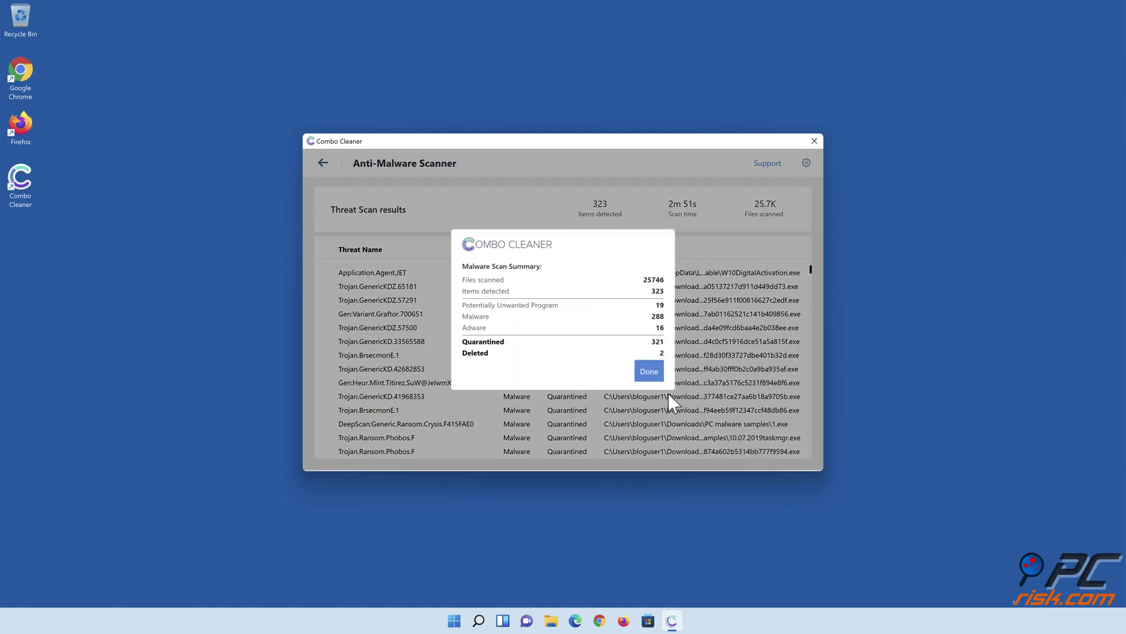
{"action": "left_click", "coordinate": [649, 375]}
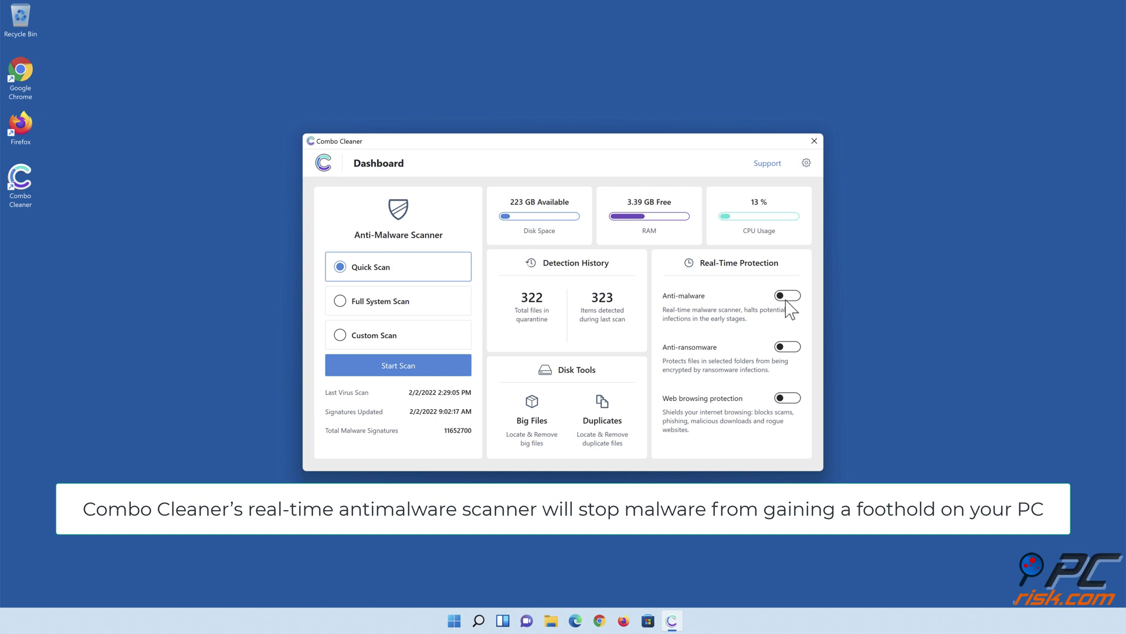
{"action": "left_click", "coordinate": [787, 296]}
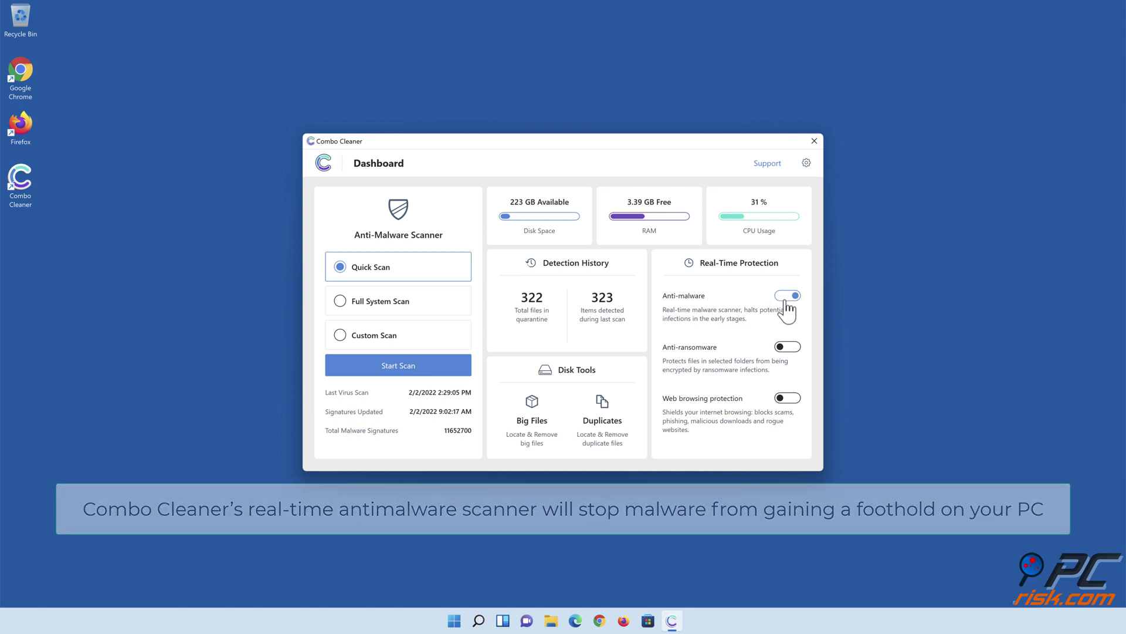
Enable Anti-ransomware protection and add Libraries > Documents as a protected folder.
{"action": "left_click", "coordinate": [787, 348]}
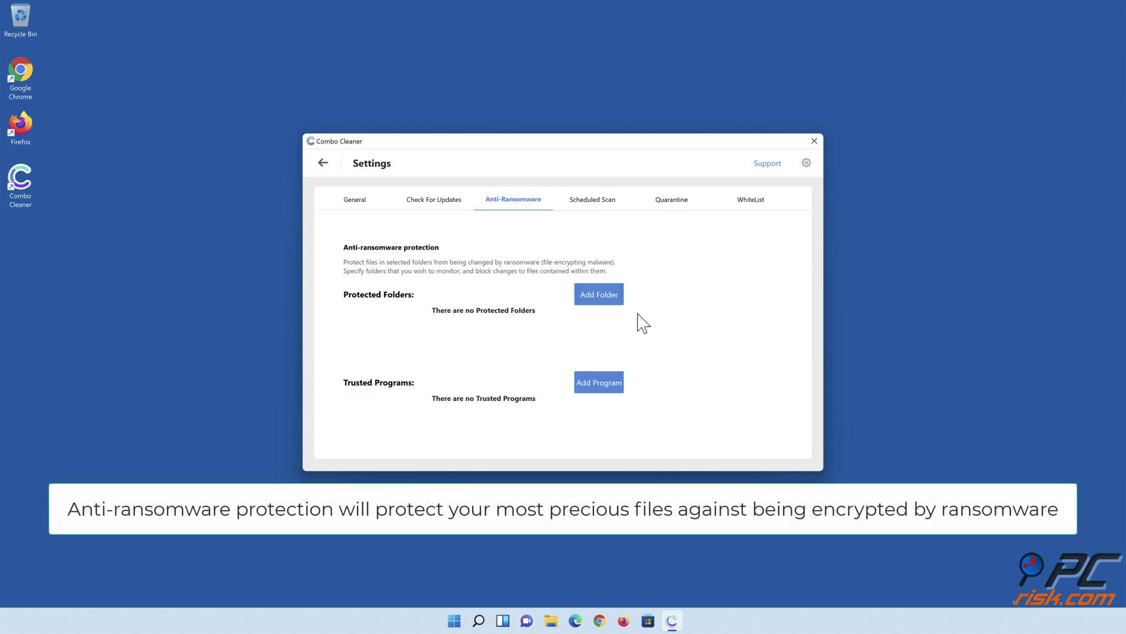
{"action": "left_click", "coordinate": [602, 296]}
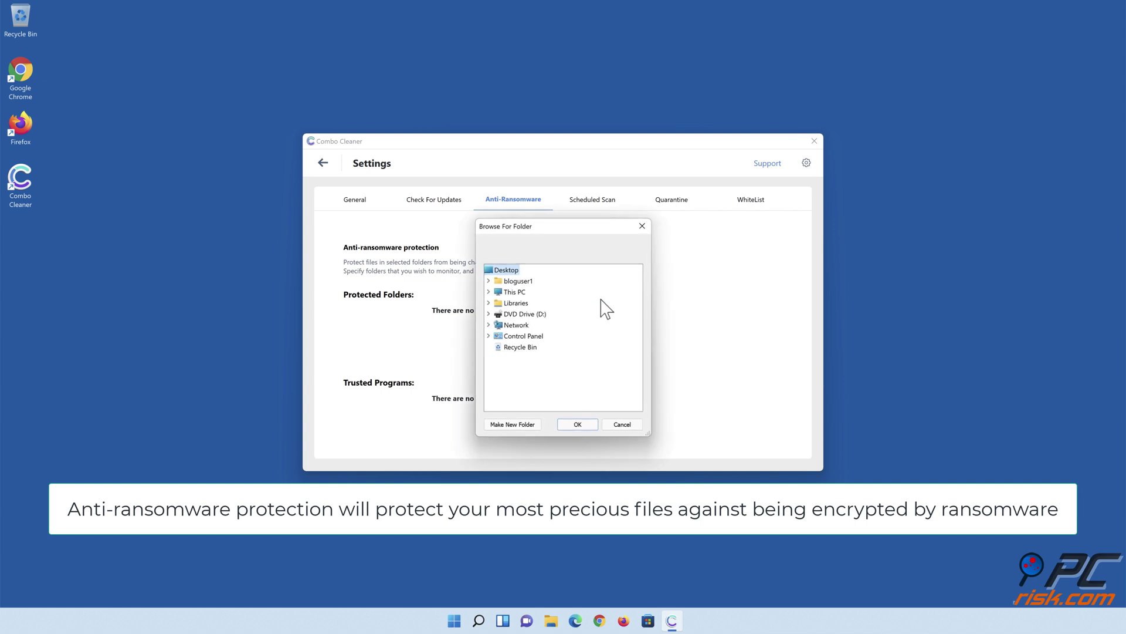
{"action": "left_click", "coordinate": [488, 303]}
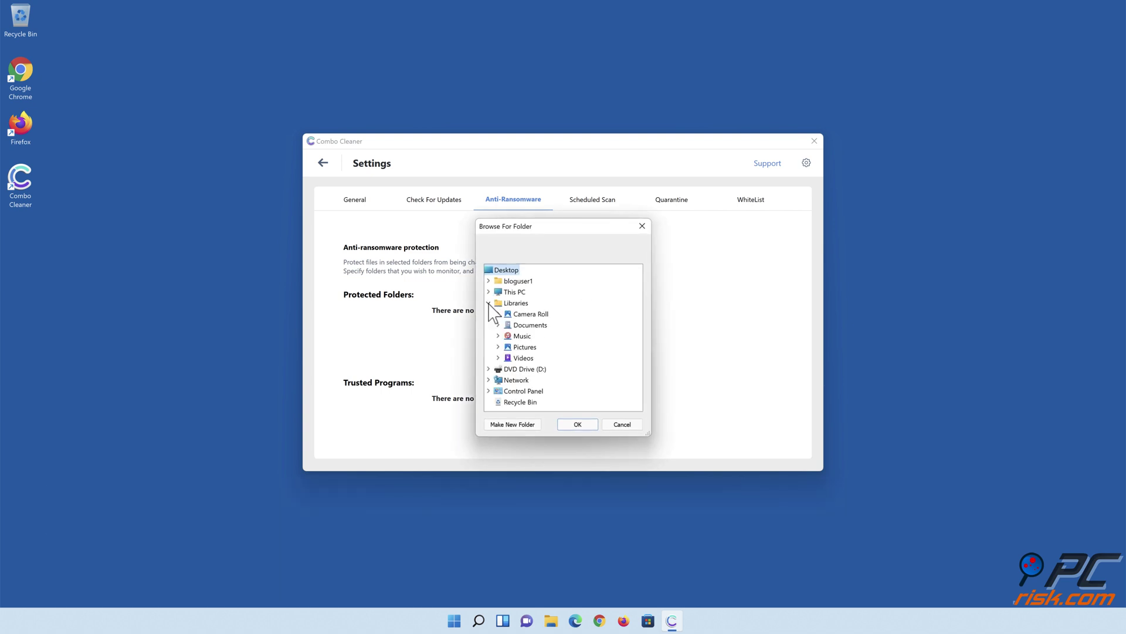
{"action": "left_click", "coordinate": [498, 324]}
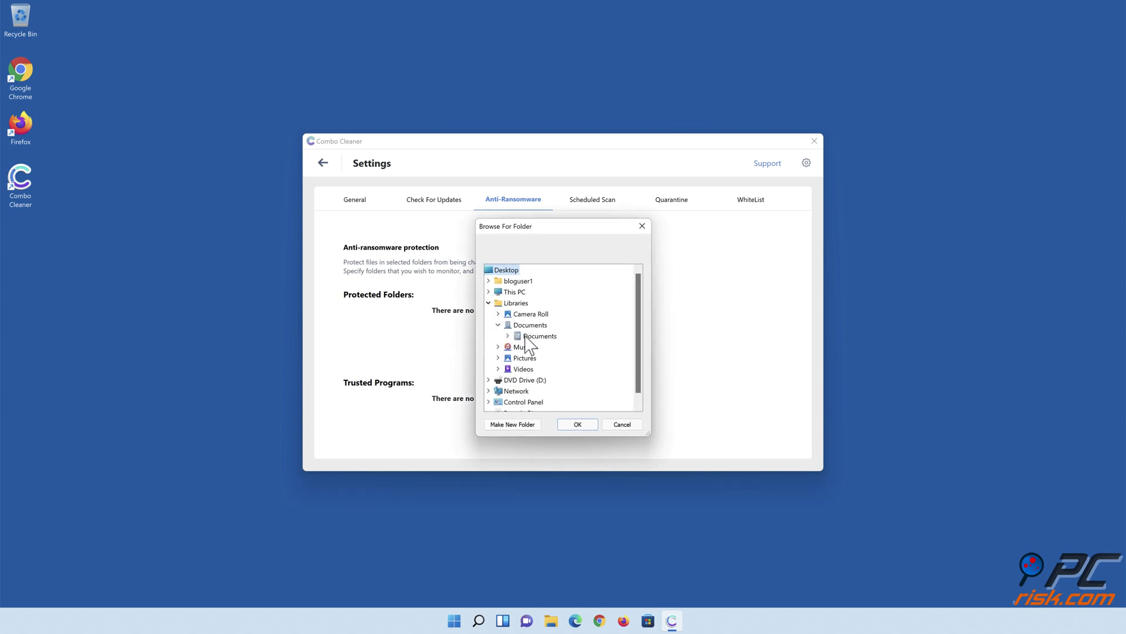
{"action": "left_click", "coordinate": [533, 339]}
{"action": "left_click", "coordinate": [578, 424]}
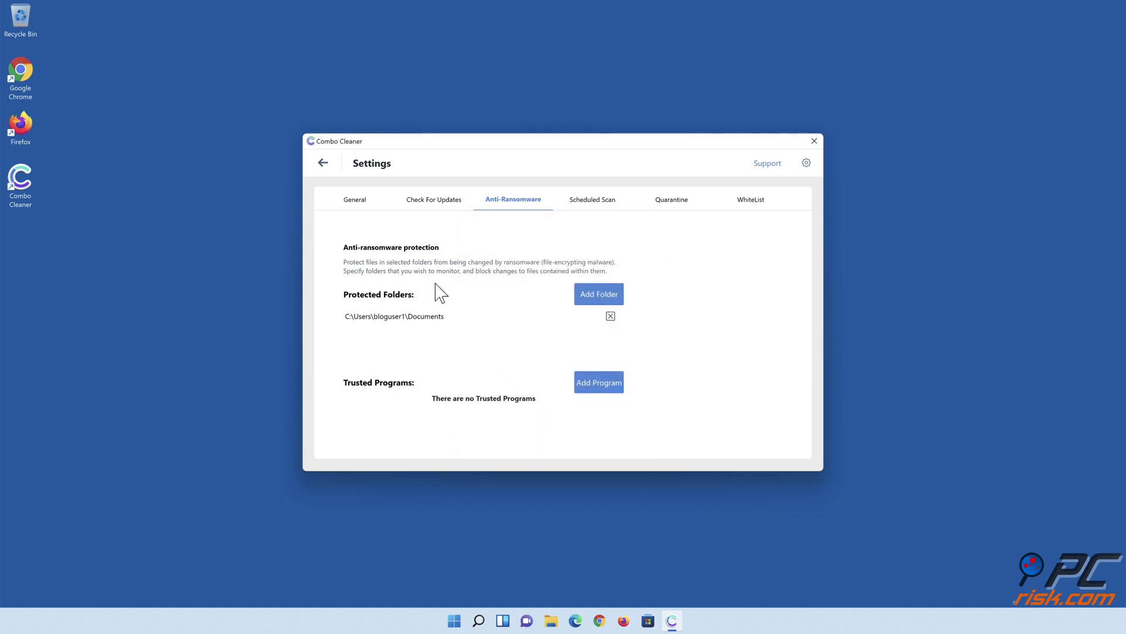
Return to the Dashboard and switch on Web browsing protection.
{"action": "left_click", "coordinate": [323, 163]}
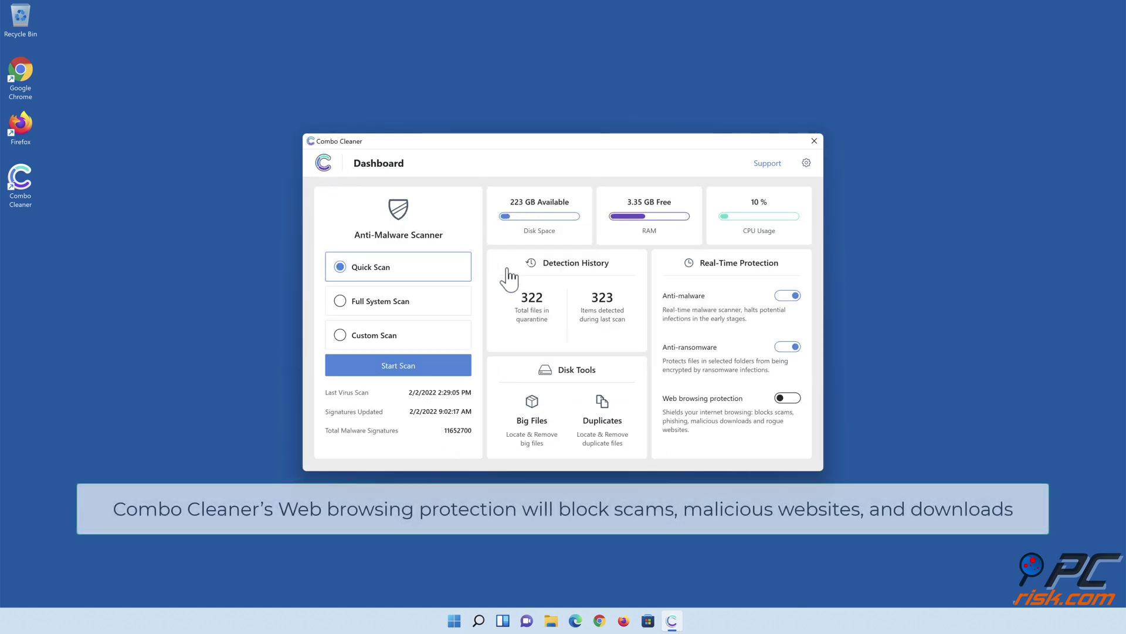
{"action": "left_click", "coordinate": [788, 399]}
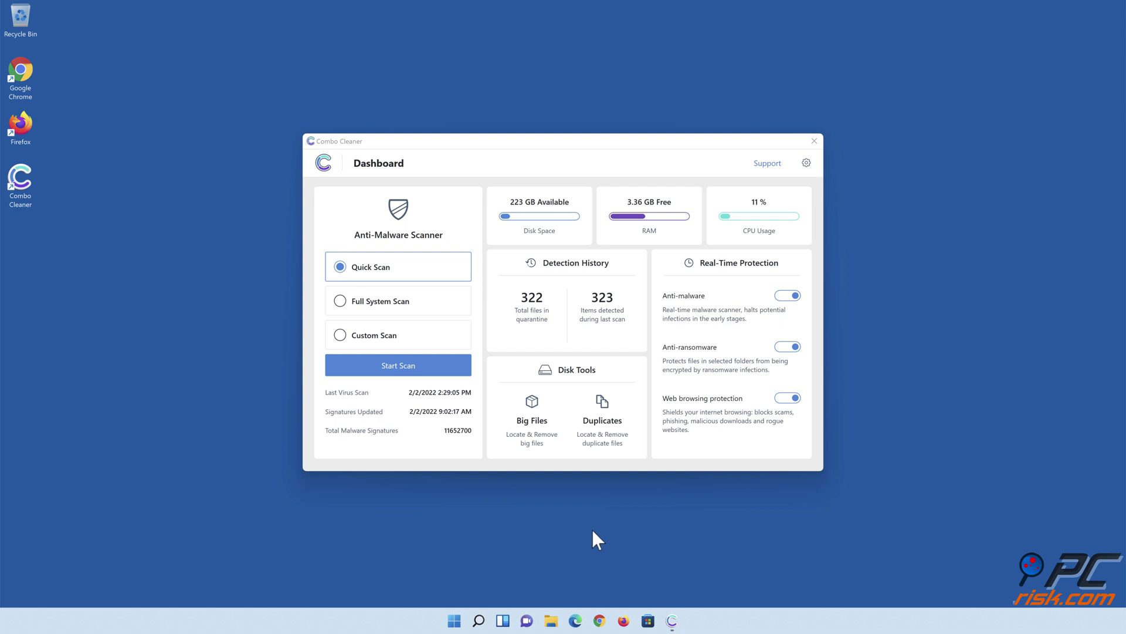
{"action": "left_click", "coordinate": [814, 142]}
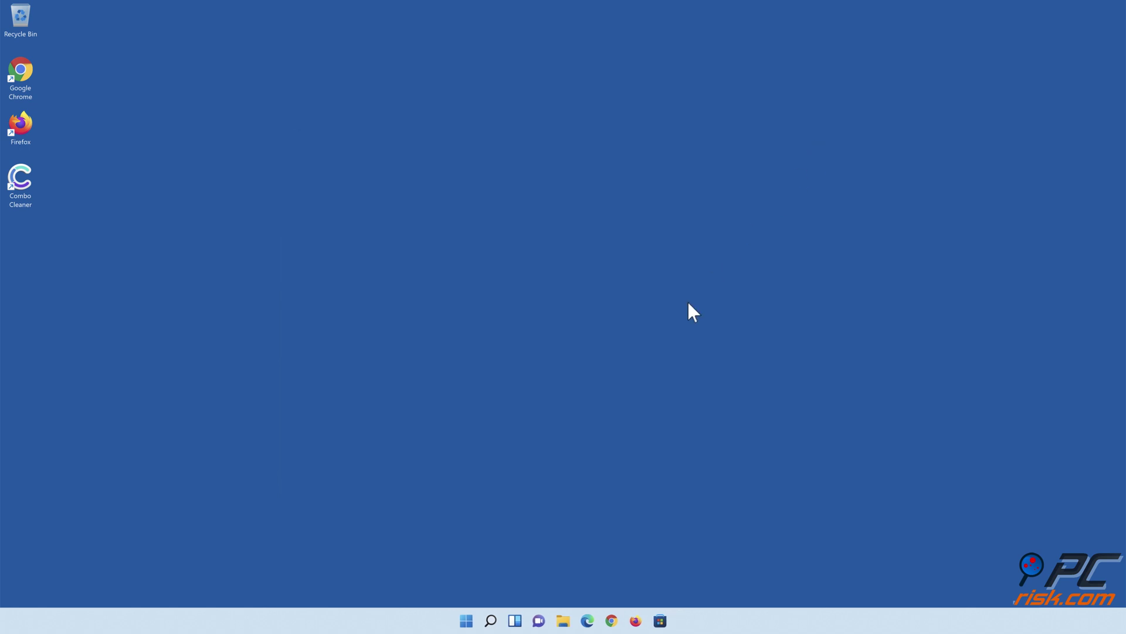